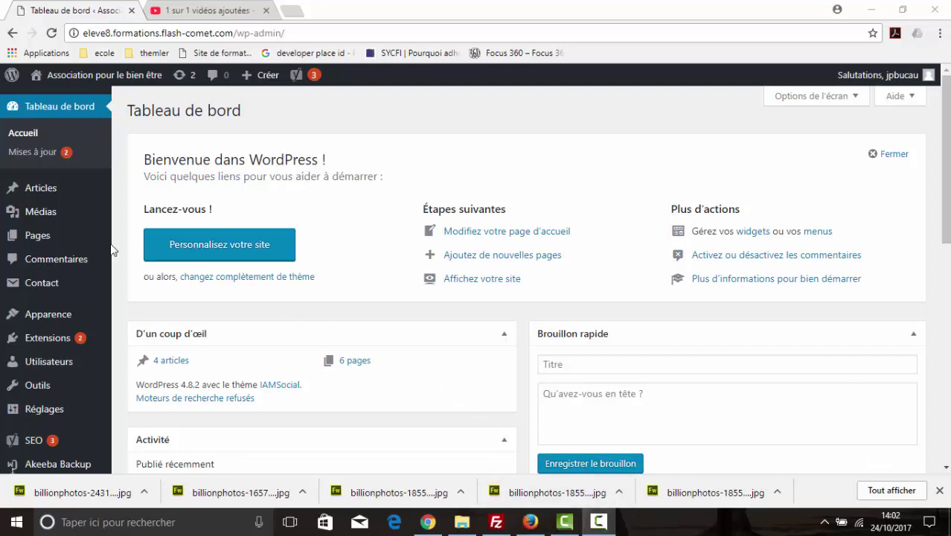
- Open the installed extensions list and copy the plugin name "Contact Form 7"
{"action": "left_click", "coordinate": [50, 343]}
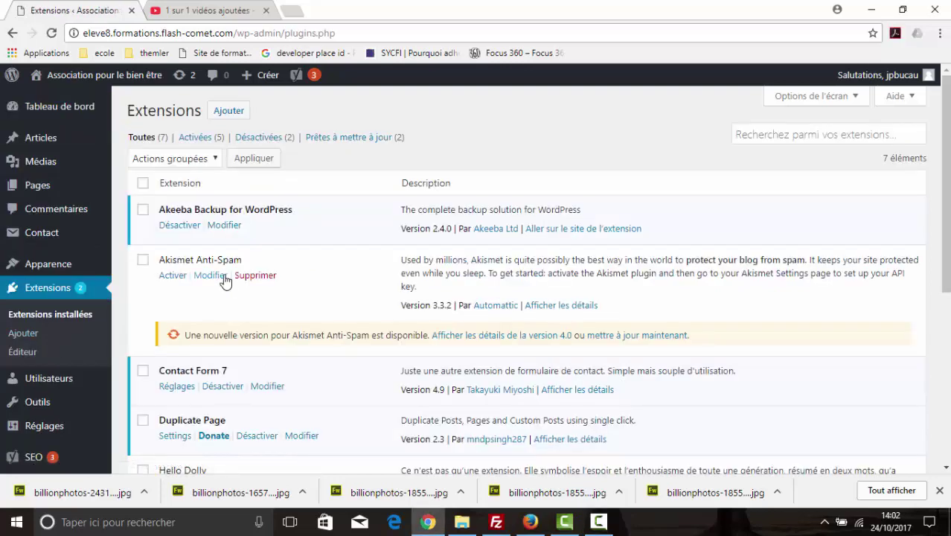
{"action": "scroll", "coordinate": [224, 276], "scroll_direction": "down", "scroll_amount": 2}
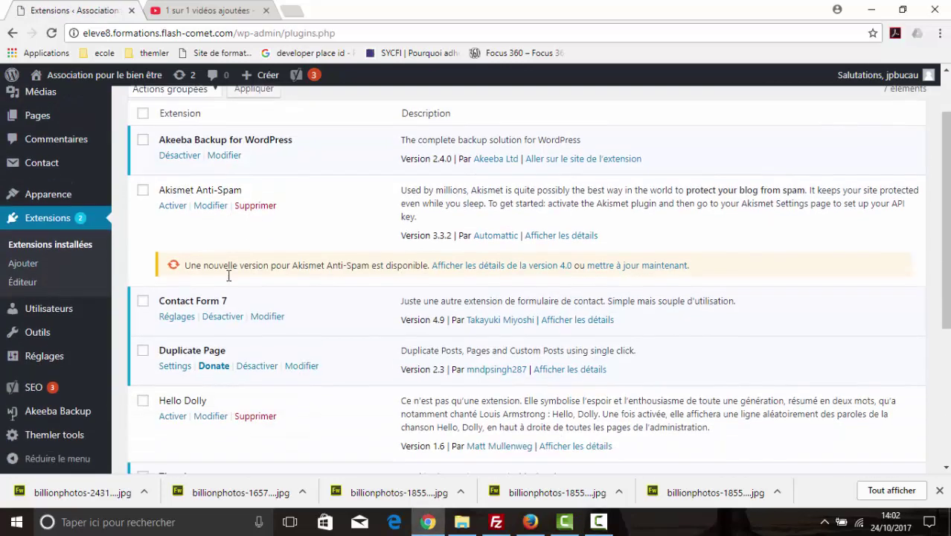
{"action": "mouse_move", "coordinate": [160, 302]}
{"action": "left_mouse_down"}
{"action": "mouse_move", "coordinate": [225, 302]}
{"action": "mouse_move", "coordinate": [161, 302]}
{"action": "left_mouse_up"}
{"action": "key", "text": "ctrl+c"}
{"action": "right_click", "coordinate": [175, 303]}
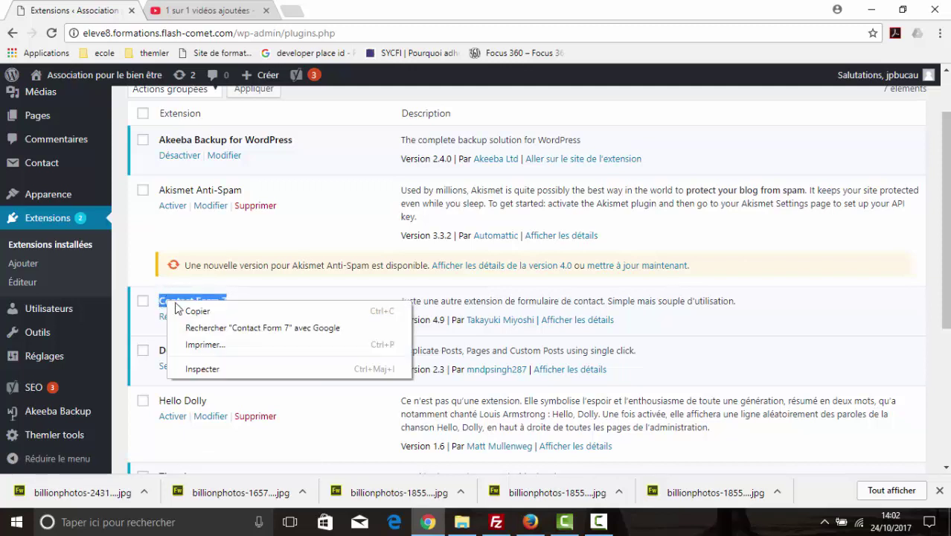
{"action": "left_click", "coordinate": [189, 311]}
- Search for "Contact Form 7" among the extensions available to add, using the copied name
{"action": "scroll", "coordinate": [115, 292], "scroll_direction": "up", "scroll_amount": 1}
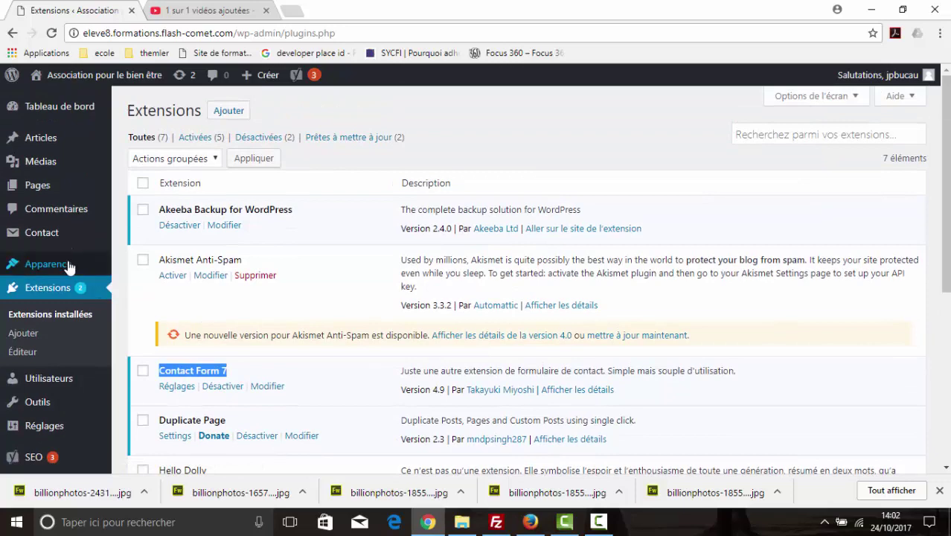
{"action": "left_click", "coordinate": [225, 110]}
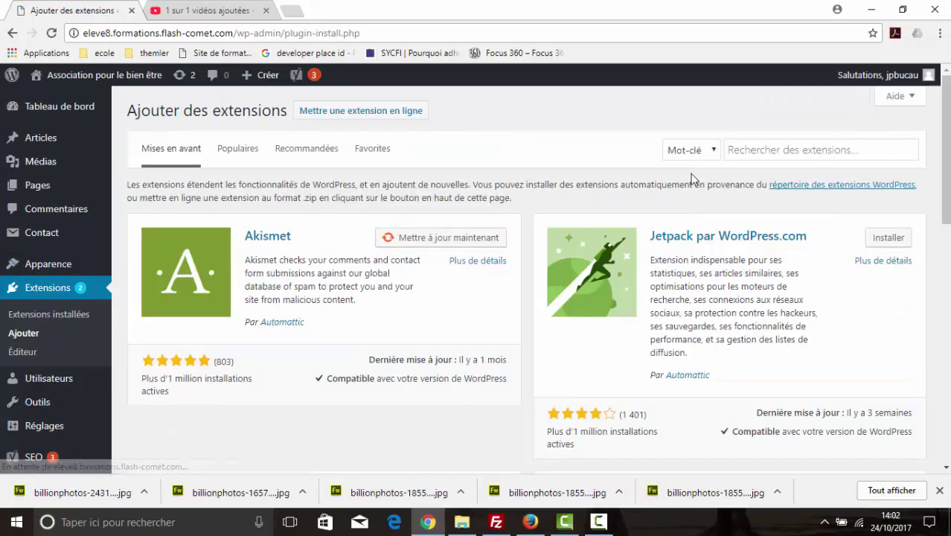
{"action": "right_click", "coordinate": [743, 150]}
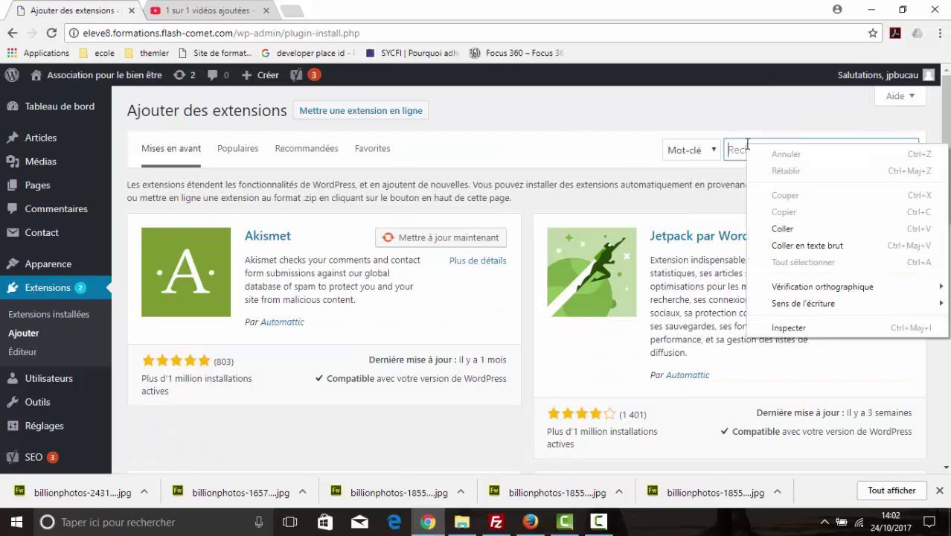
{"action": "left_click", "coordinate": [776, 231]}
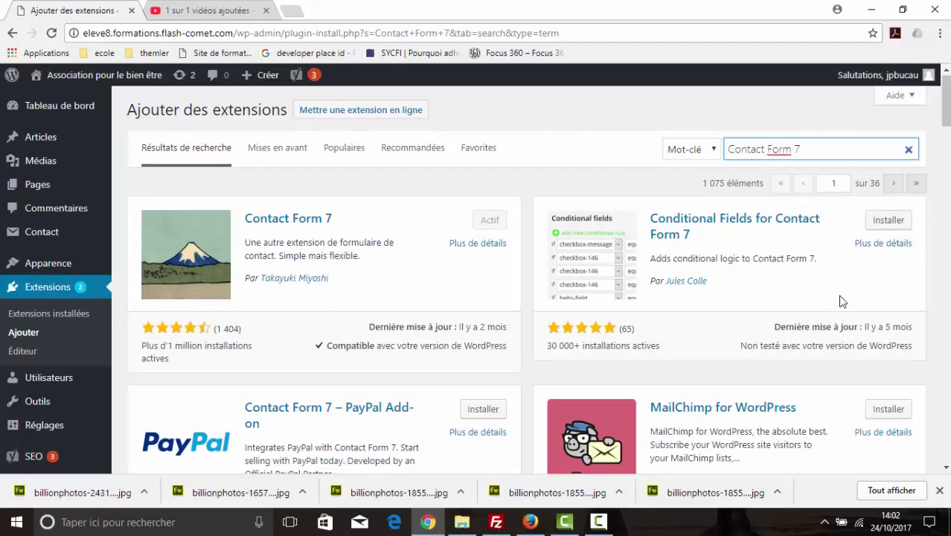
{"action": "scroll", "coordinate": [840, 302], "scroll_direction": "down", "scroll_amount": 1}
{"action": "scroll", "coordinate": [855, 142], "scroll_direction": "up", "scroll_amount": 1}
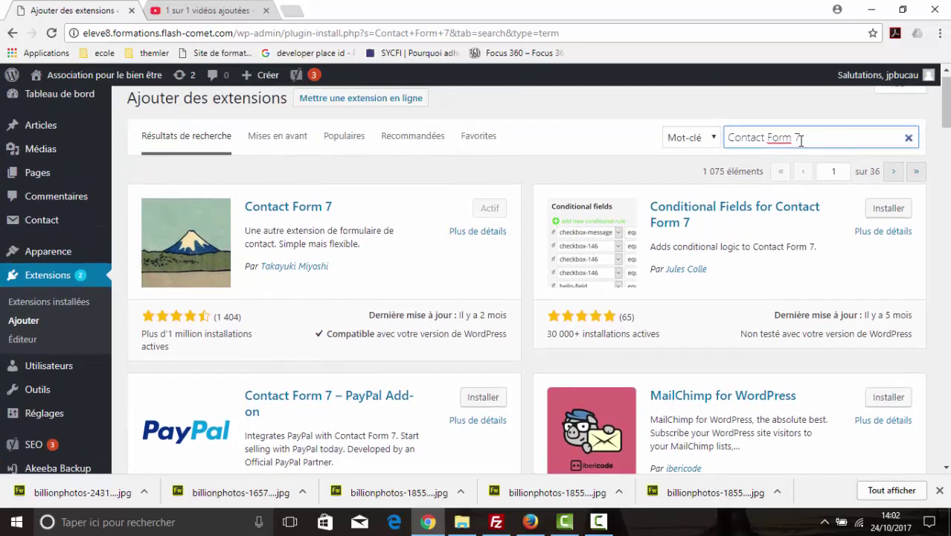
- Shorten the extension search to "Contact" and look through the contact form plugins offered
{"action": "left_click_drag", "start_coordinate": [768, 153], "coordinate": [803, 151]}
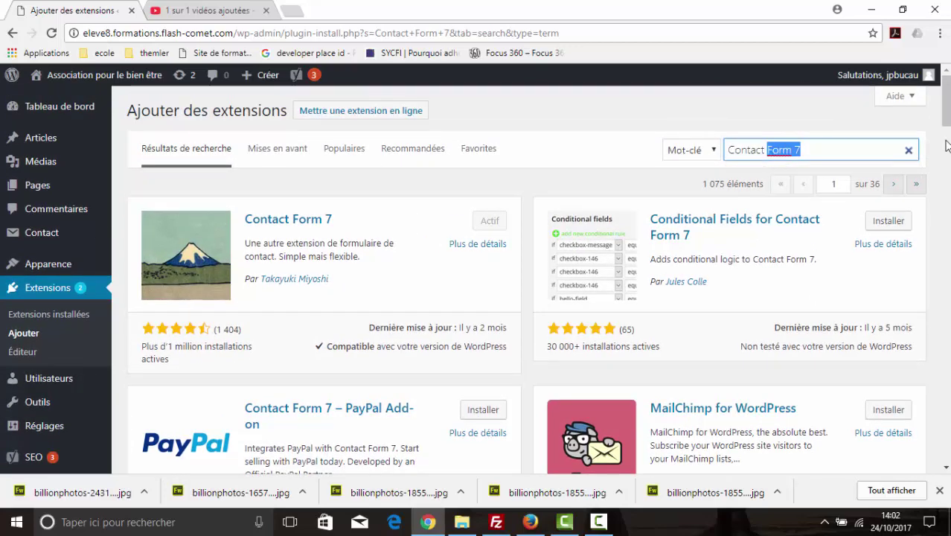
{"action": "key", "text": "BackSpace"}
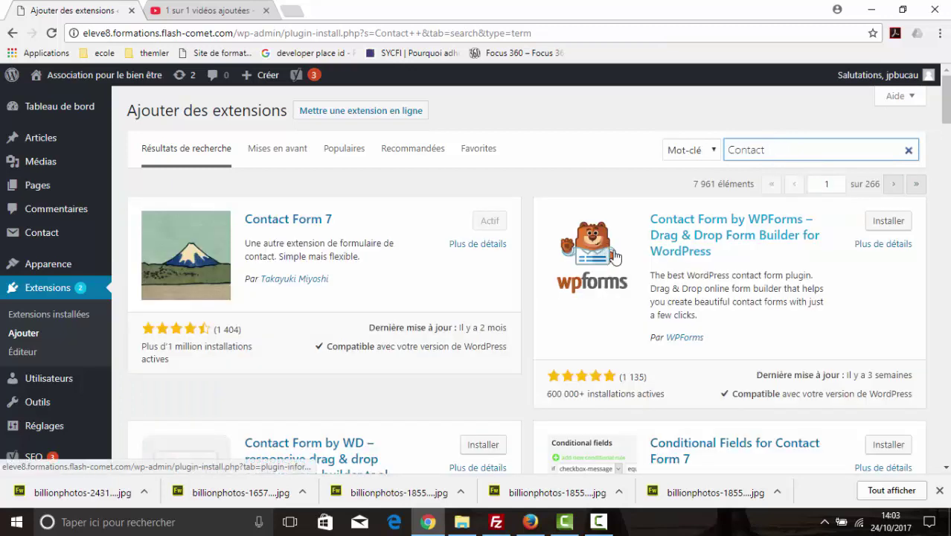
{"action": "scroll", "coordinate": [754, 294], "scroll_direction": "down", "scroll_amount": 1}
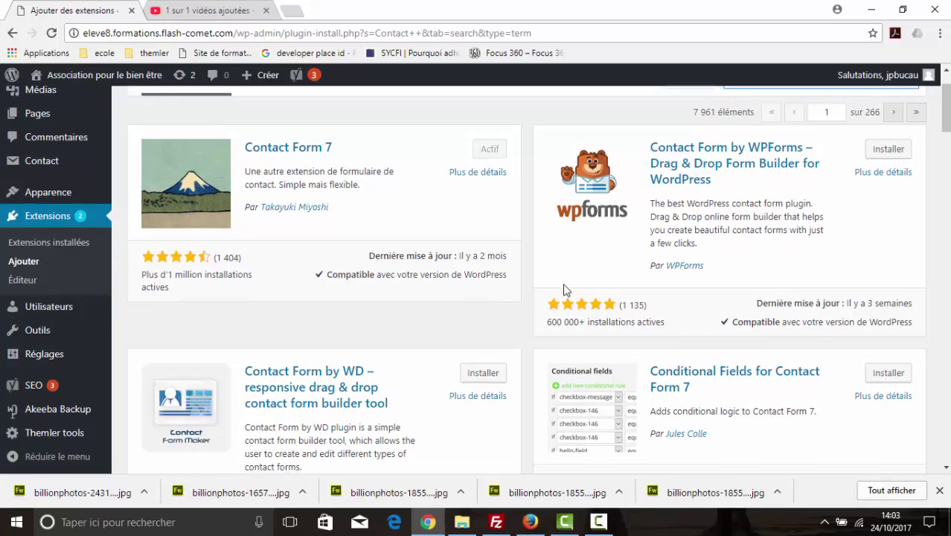
{"action": "scroll", "coordinate": [283, 170], "scroll_direction": "down", "scroll_amount": 1}
{"action": "scroll", "coordinate": [315, 171], "scroll_direction": "up", "scroll_amount": 1}
{"action": "scroll", "coordinate": [313, 171], "scroll_direction": "up", "scroll_amount": 1}
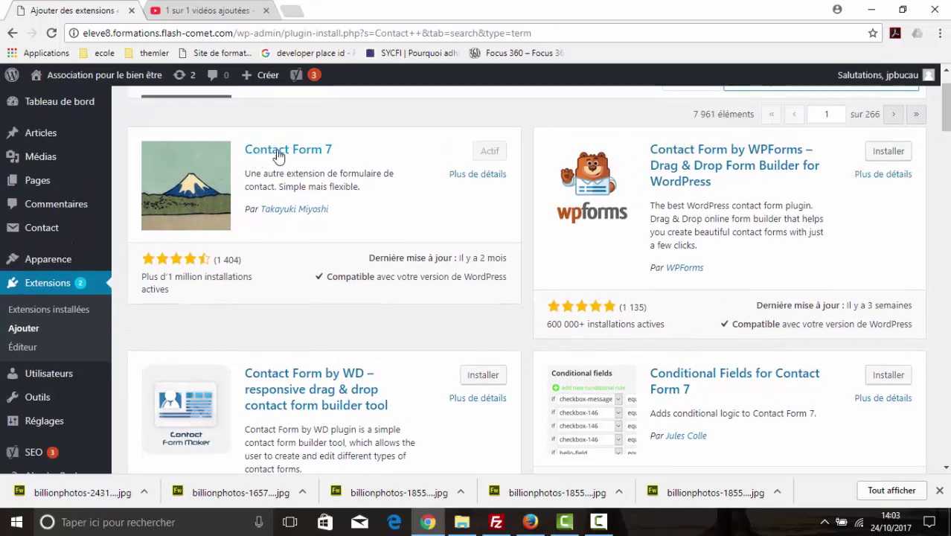
{"action": "scroll", "coordinate": [403, 224], "scroll_direction": "down", "scroll_amount": 3}
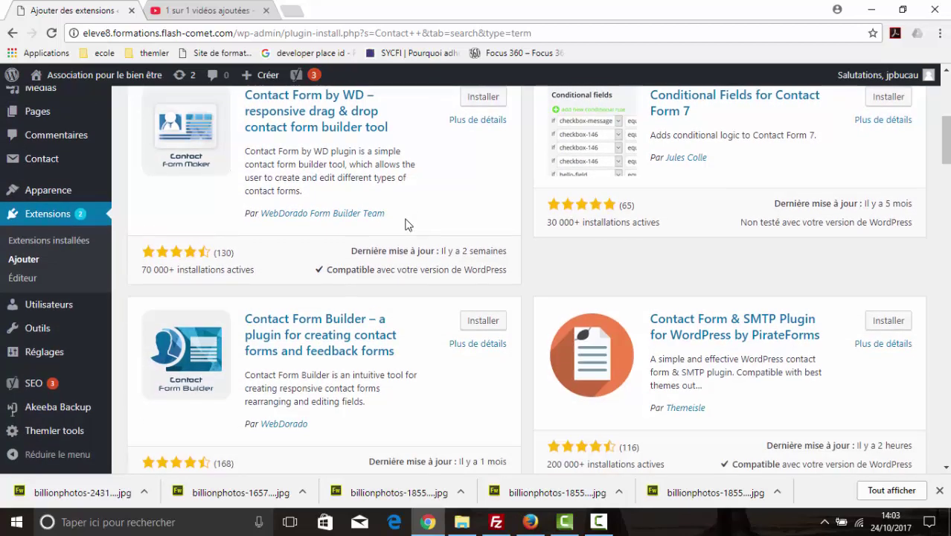
{"action": "scroll", "coordinate": [405, 223], "scroll_direction": "up", "scroll_amount": 4}
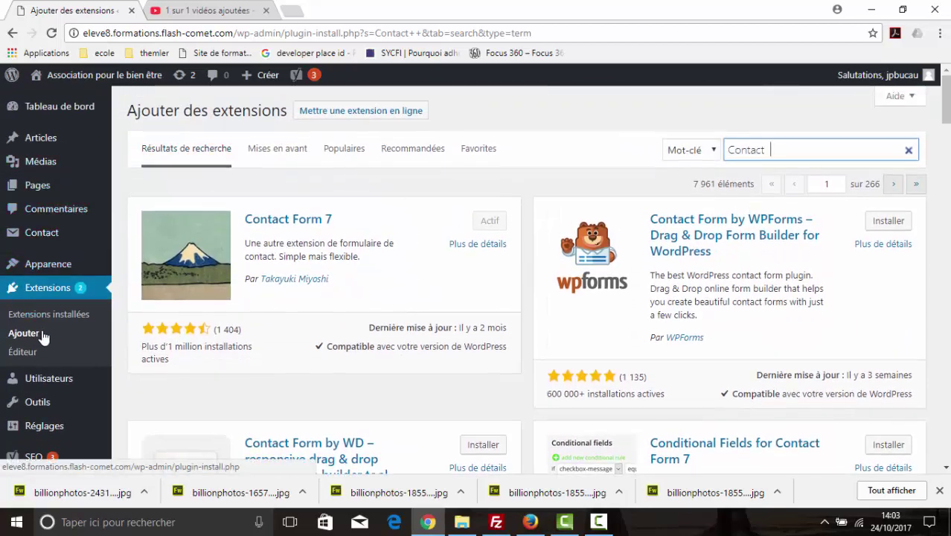
- Return to the installed extensions list and look through the plugins on the site
{"action": "scroll", "coordinate": [50, 361], "scroll_direction": "down", "scroll_amount": 2}
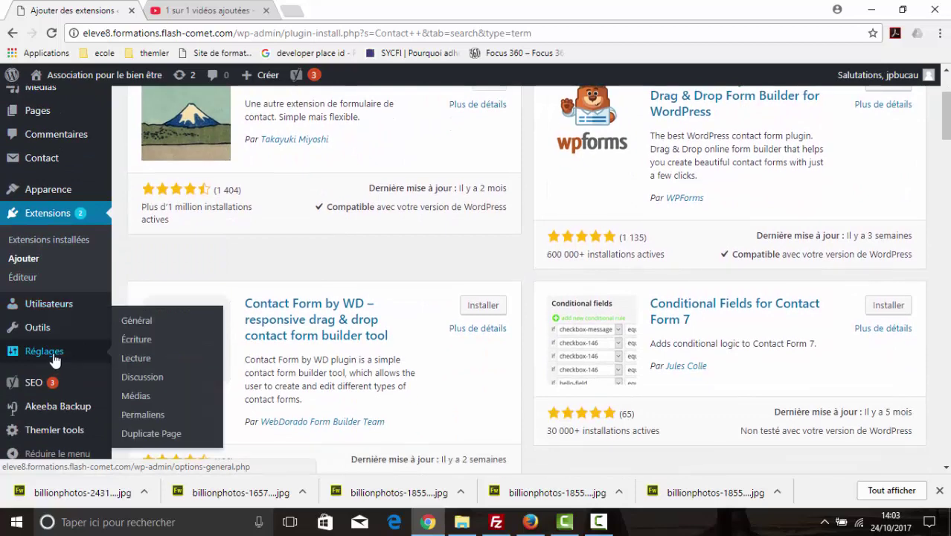
{"action": "scroll", "coordinate": [64, 346], "scroll_direction": "down", "scroll_amount": 2}
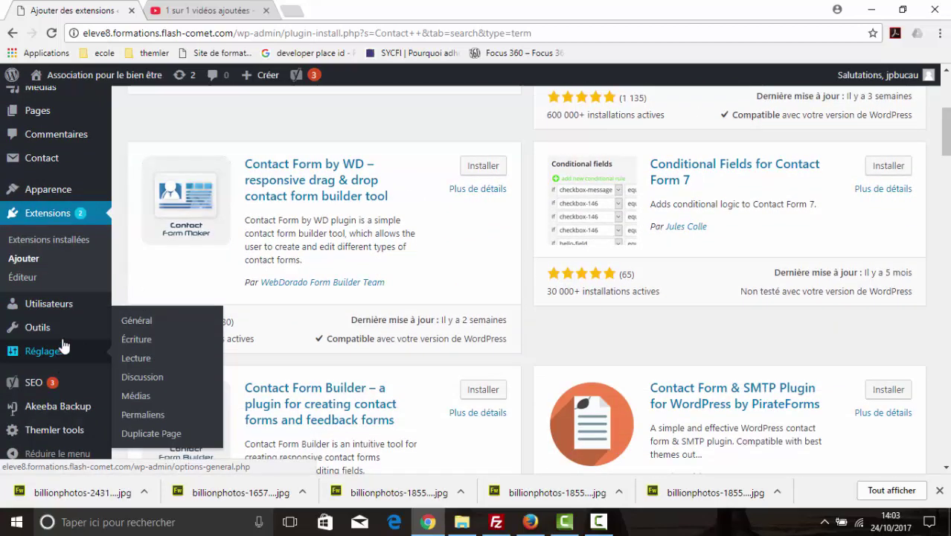
{"action": "left_click", "coordinate": [55, 240]}
{"action": "scroll", "coordinate": [290, 262], "scroll_direction": "down", "scroll_amount": 1}
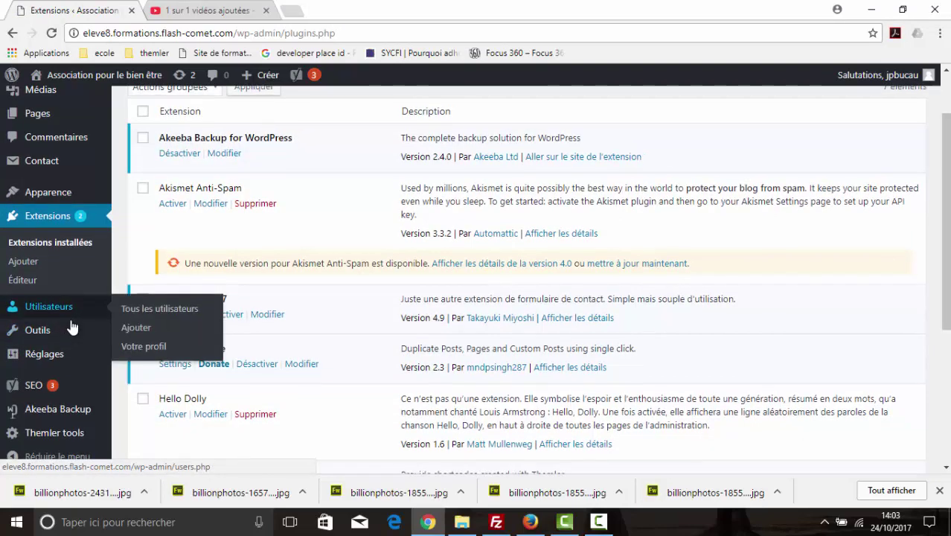
{"action": "scroll", "coordinate": [78, 324], "scroll_direction": "down", "scroll_amount": 1}
{"action": "mouse_move", "coordinate": [82, 330]}
{"action": "mouse_move", "coordinate": [86, 349]}
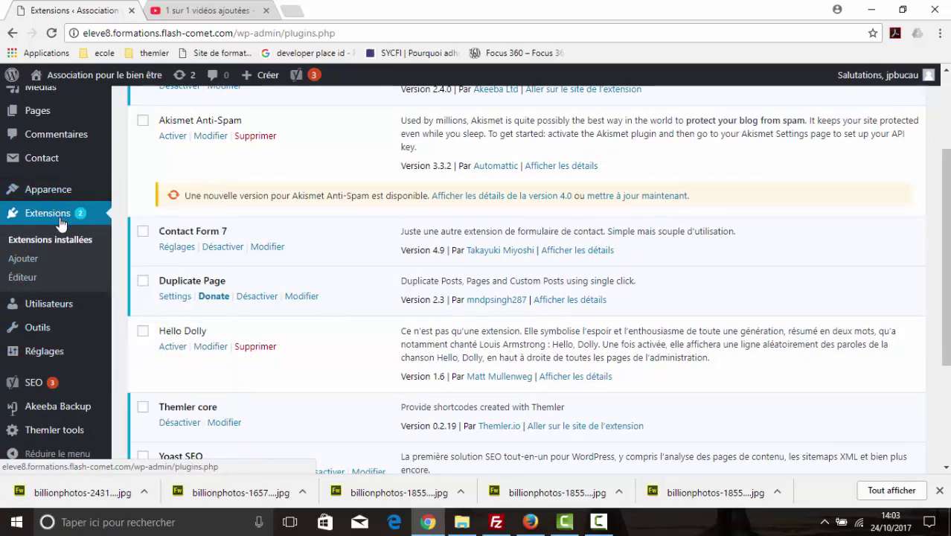
{"action": "scroll", "coordinate": [22, 257], "scroll_direction": "down", "scroll_amount": 2}
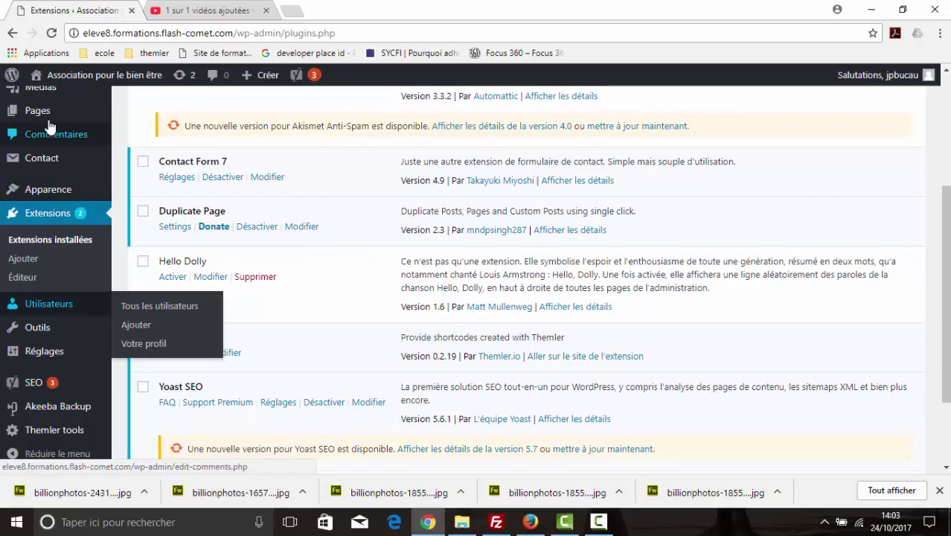
- Visit the pages list, return to the dashboard and look over the admin navigation entries
{"action": "left_click", "coordinate": [46, 113]}
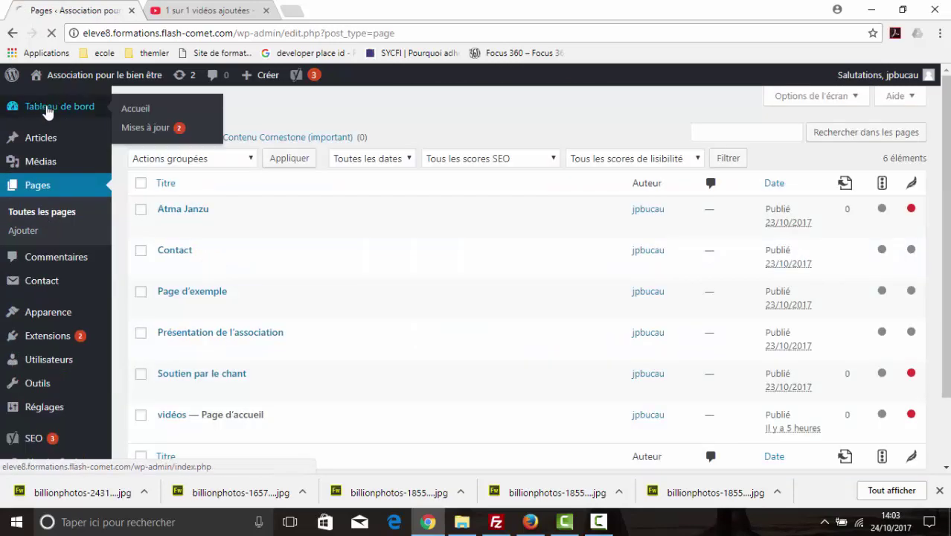
{"action": "scroll", "coordinate": [11, 119], "scroll_direction": "down", "scroll_amount": 2}
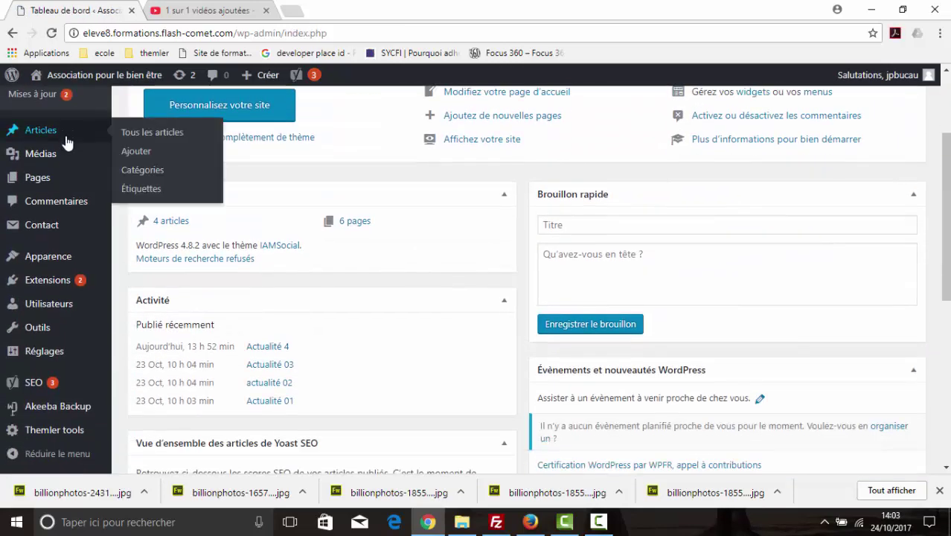
{"action": "mouse_move", "coordinate": [77, 283]}
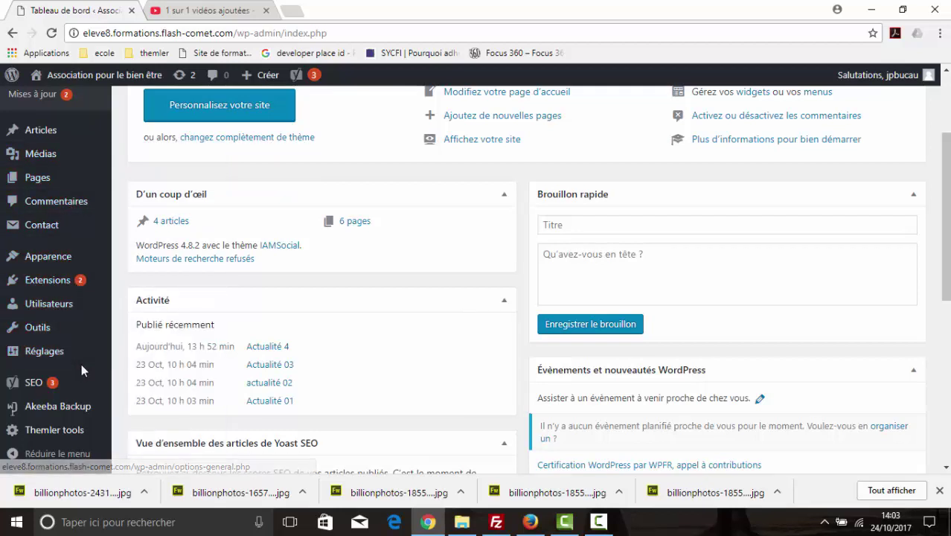
{"action": "scroll", "coordinate": [82, 435], "scroll_direction": "down", "scroll_amount": 2}
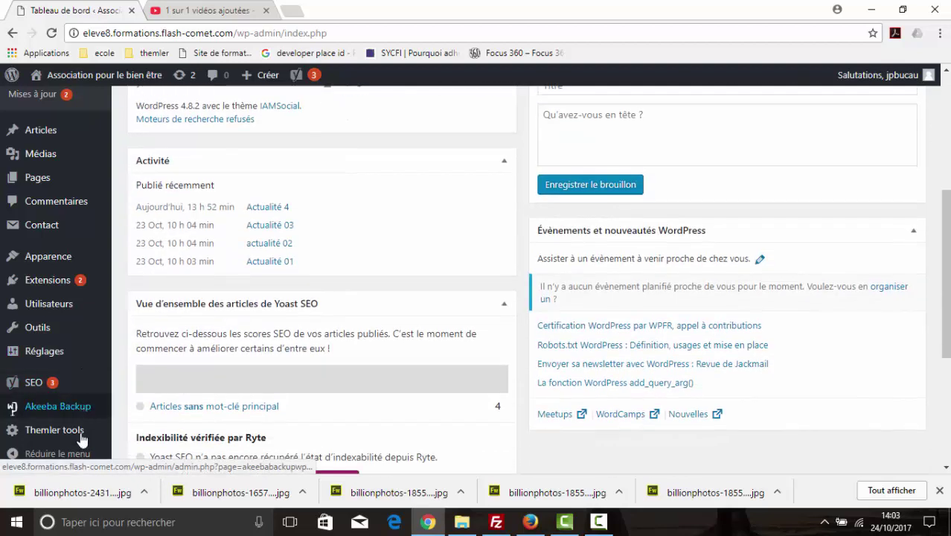
- Open the Contact Form 7 forms list and start a new contact form
{"action": "left_click", "coordinate": [49, 235]}
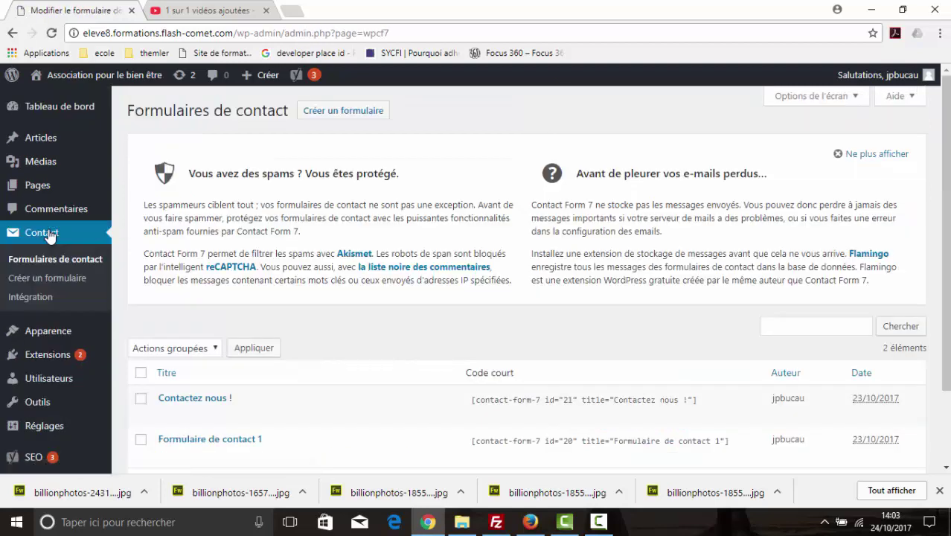
{"action": "scroll", "coordinate": [358, 366], "scroll_direction": "down", "scroll_amount": 2}
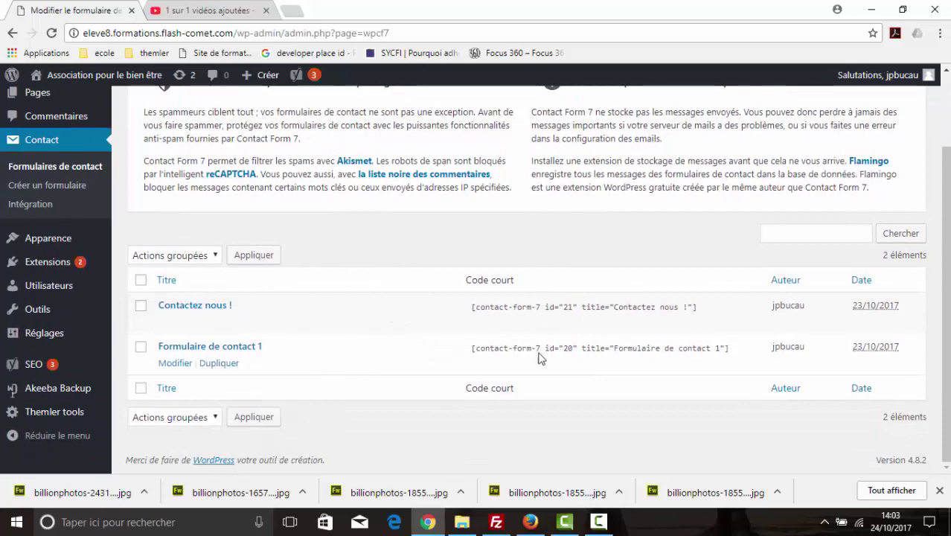
{"action": "scroll", "coordinate": [670, 351], "scroll_direction": "up", "scroll_amount": 2}
{"action": "left_click", "coordinate": [332, 113]}
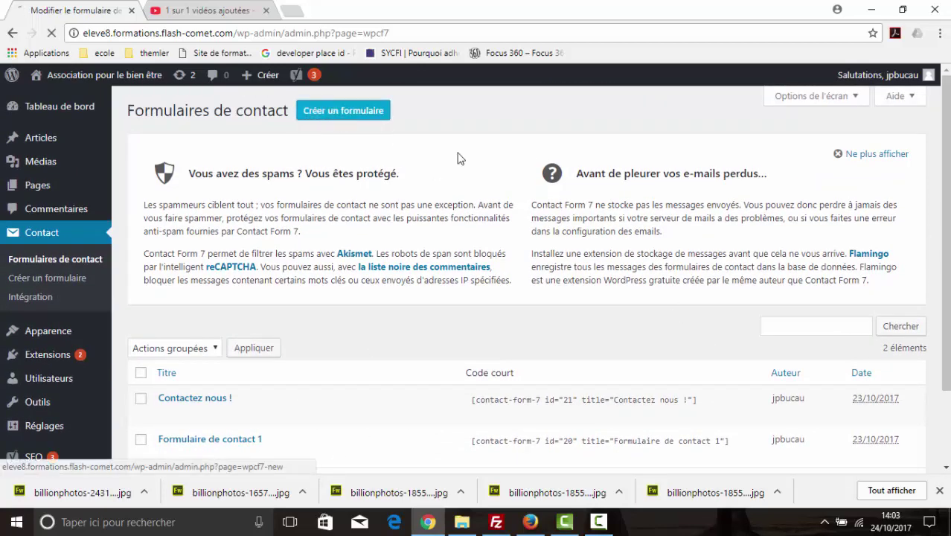
- Insert eight blank lines above the "Votre nom" label at the start of the form template
{"action": "scroll", "coordinate": [561, 334], "scroll_direction": "down", "scroll_amount": 2}
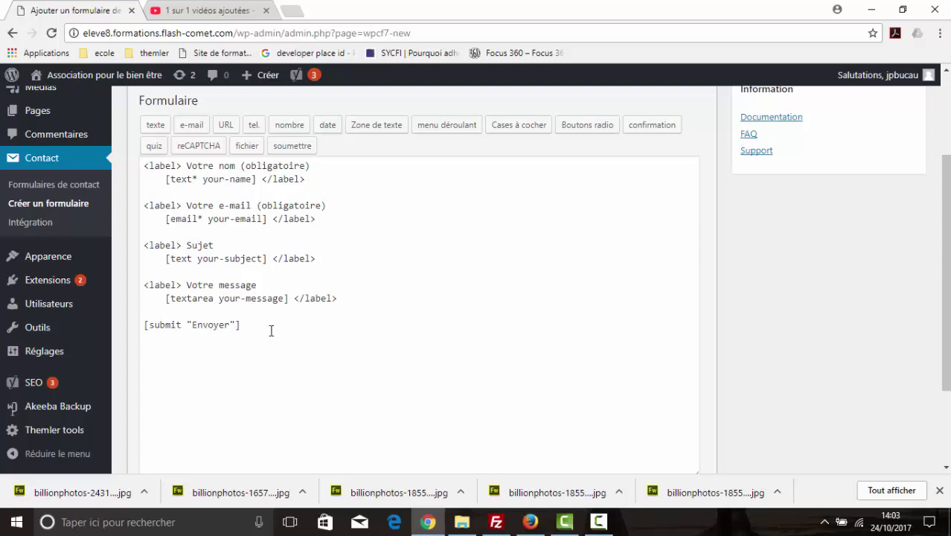
{"action": "left_click", "coordinate": [141, 169]}
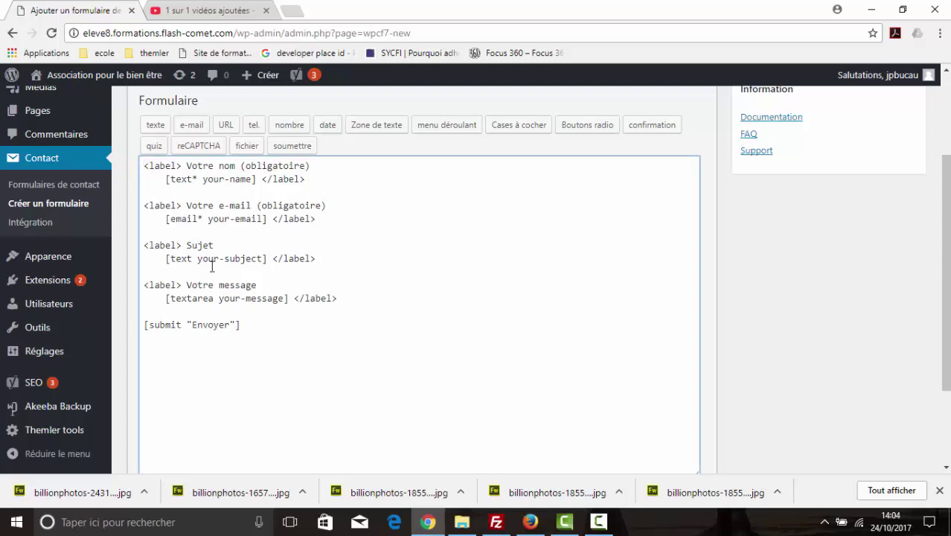
{"action": "key", "text": "Return"}
{"action": "key", "text": "Return"}
{"action": "key", "text": "Return"}
{"action": "key", "text": "Return"}
{"action": "key", "text": "Return"}
{"action": "key", "text": "Return"}
{"action": "key", "text": "Return"}
{"action": "key", "text": "Return"}
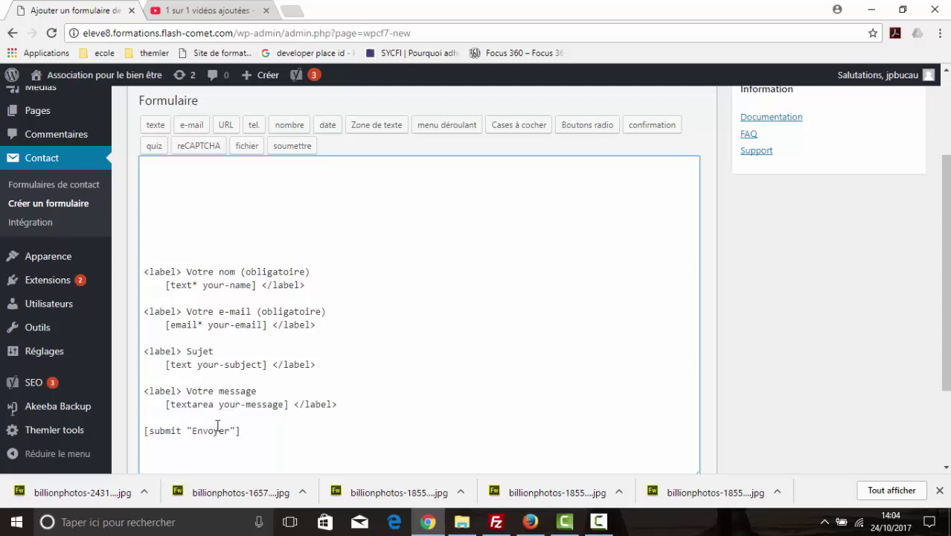
- Insert a required telephone field tag in the blank space above the labels, entering "Votre téléphone" as its name
{"action": "left_click", "coordinate": [156, 196]}
{"action": "left_click", "coordinate": [254, 125]}
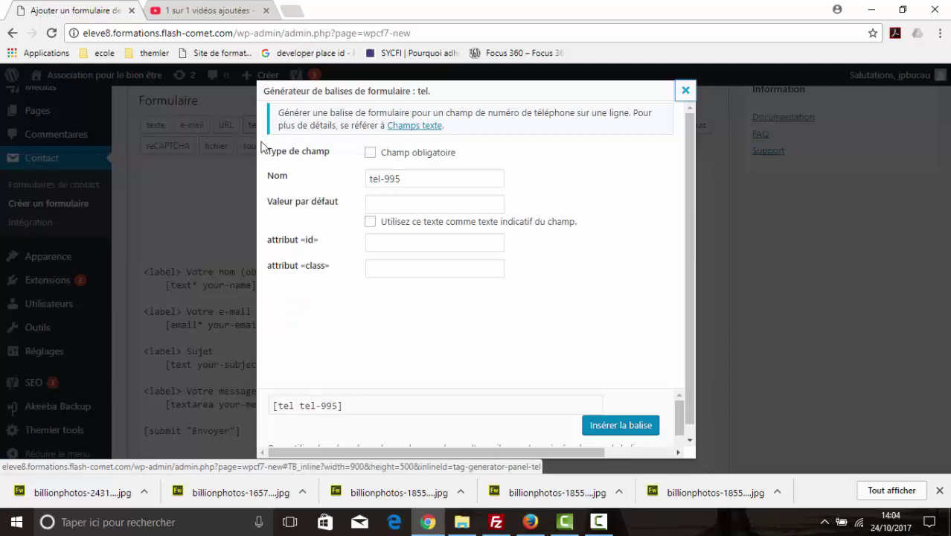
{"action": "left_click", "coordinate": [371, 153]}
{"action": "left_click_drag", "start_coordinate": [410, 179], "coordinate": [343, 199]}
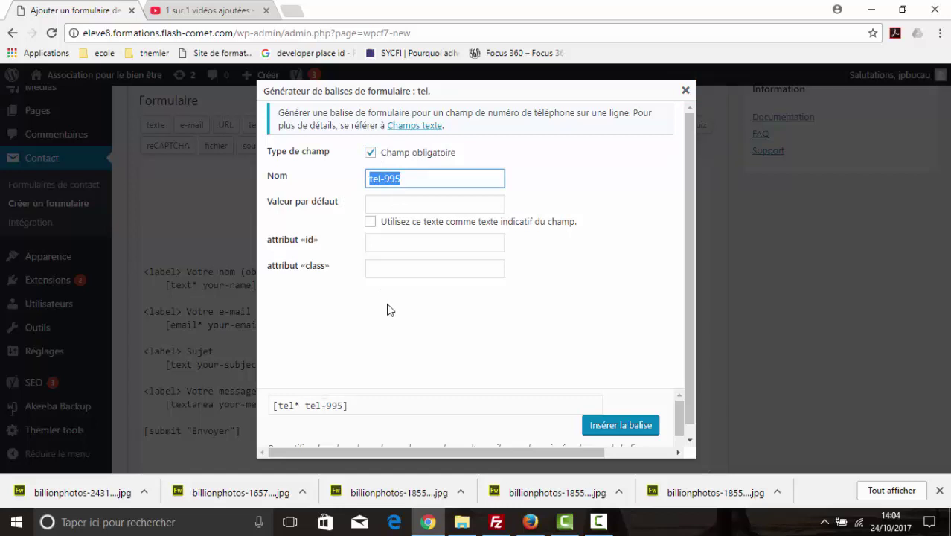
{"action": "type", "text": "V"}
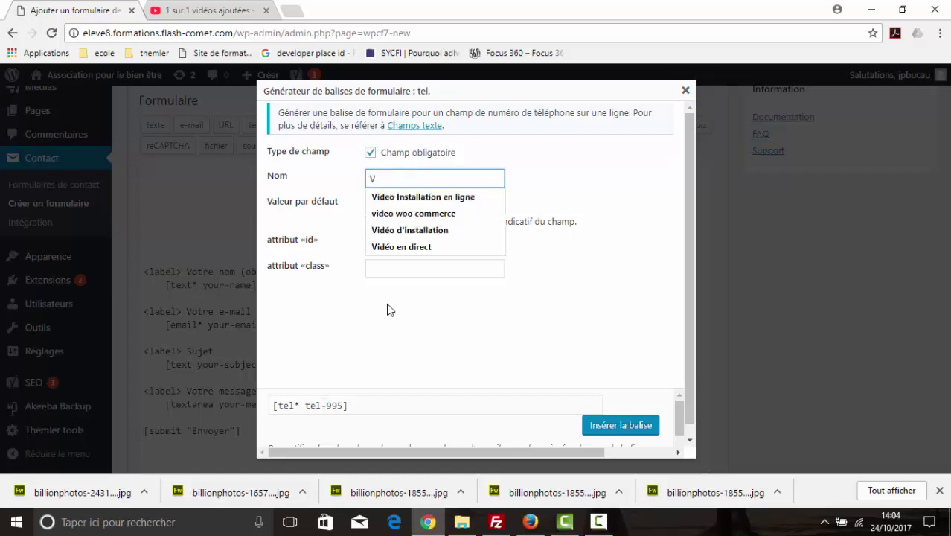
{"action": "type", "text": "otre téléphone"}
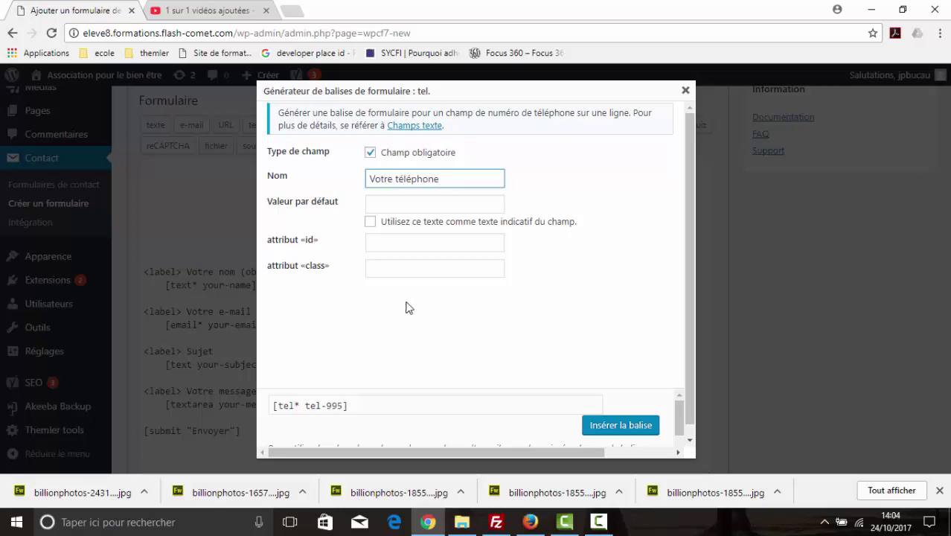
{"action": "scroll", "coordinate": [480, 327], "scroll_direction": "down", "scroll_amount": 1}
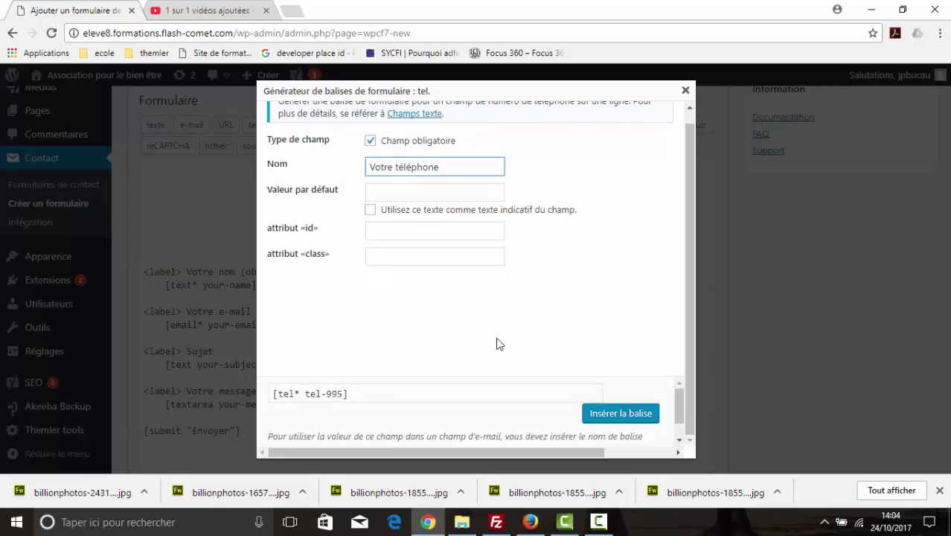
{"action": "left_click", "coordinate": [619, 420]}
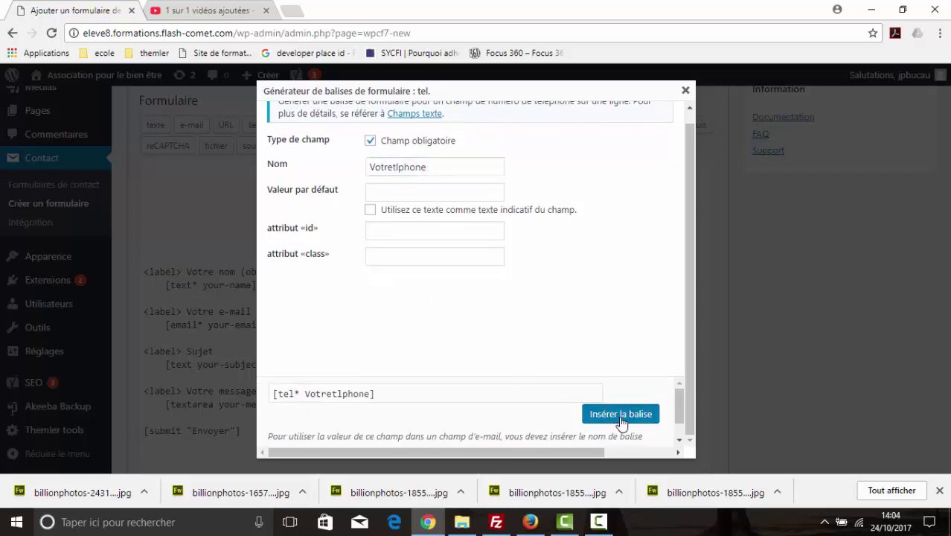
- Correct the telephone field's name to "Votretelephone" and insert its tag into the form template
{"action": "left_click", "coordinate": [397, 167]}
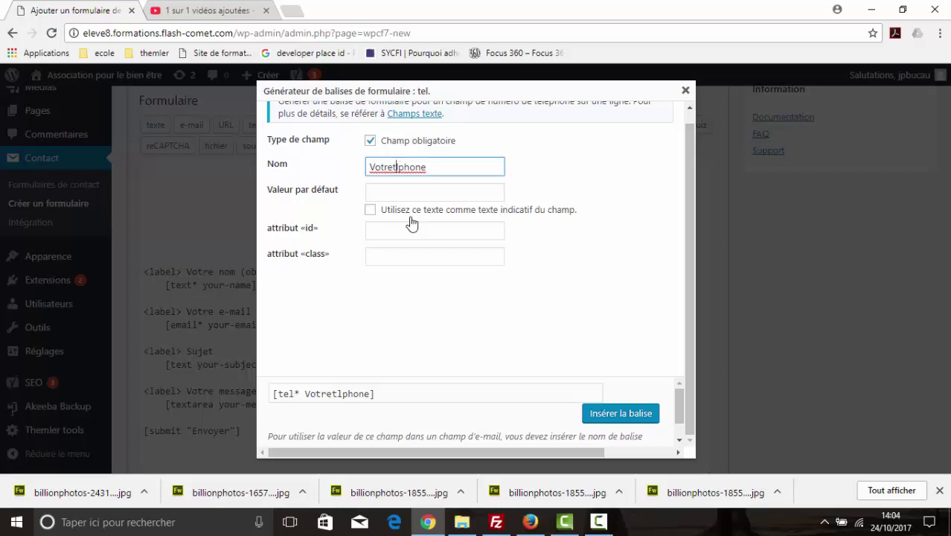
{"action": "type", "text": "e"}
{"action": "key", "text": "Right"}
{"action": "type", "text": "e"}
{"action": "scroll", "coordinate": [476, 271], "scroll_direction": "up", "scroll_amount": 1}
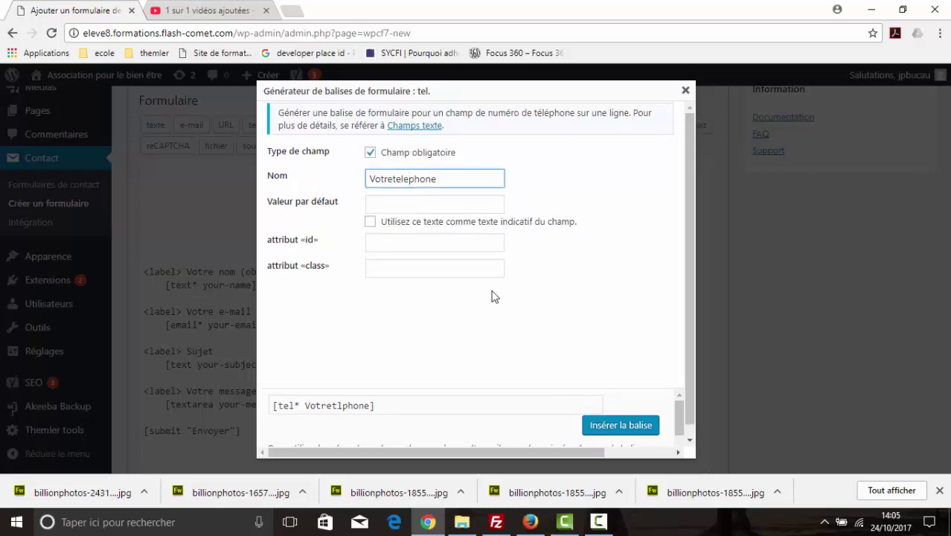
{"action": "left_click", "coordinate": [617, 425]}
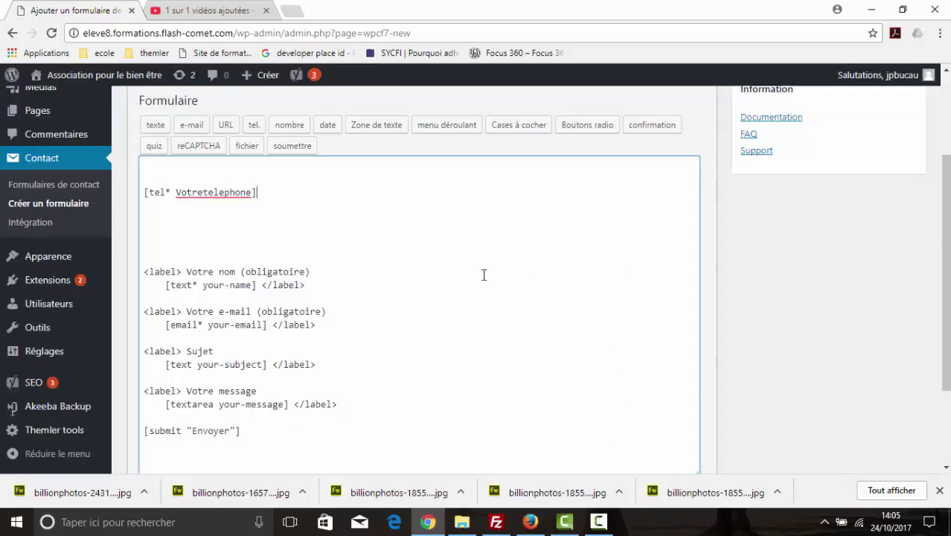
- Duplicate the two-line "Votre nom (obligatoire)" label block directly below the original, separated by a blank line
{"action": "left_click_drag", "start_coordinate": [324, 283], "coordinate": [140, 270]}
{"action": "key", "text": "ctrl+c"}
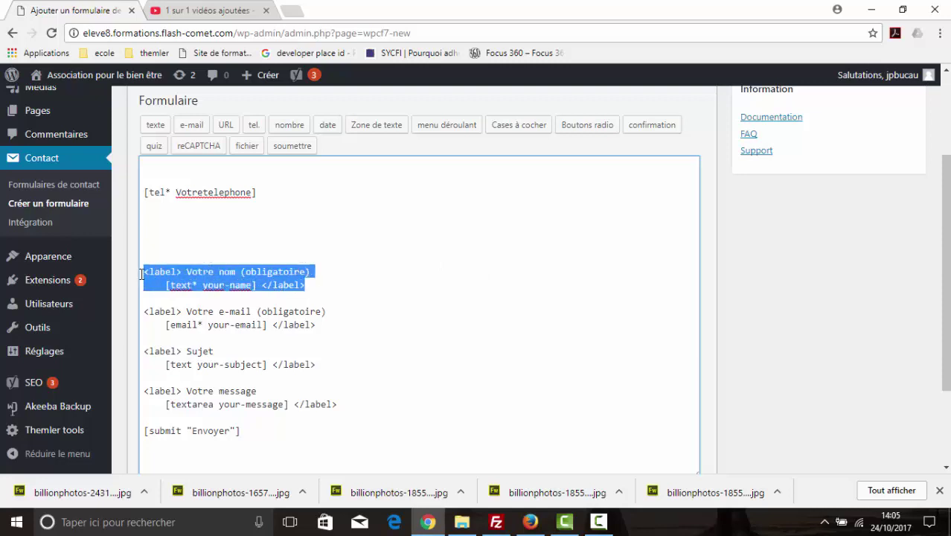
{"action": "left_click", "coordinate": [325, 287]}
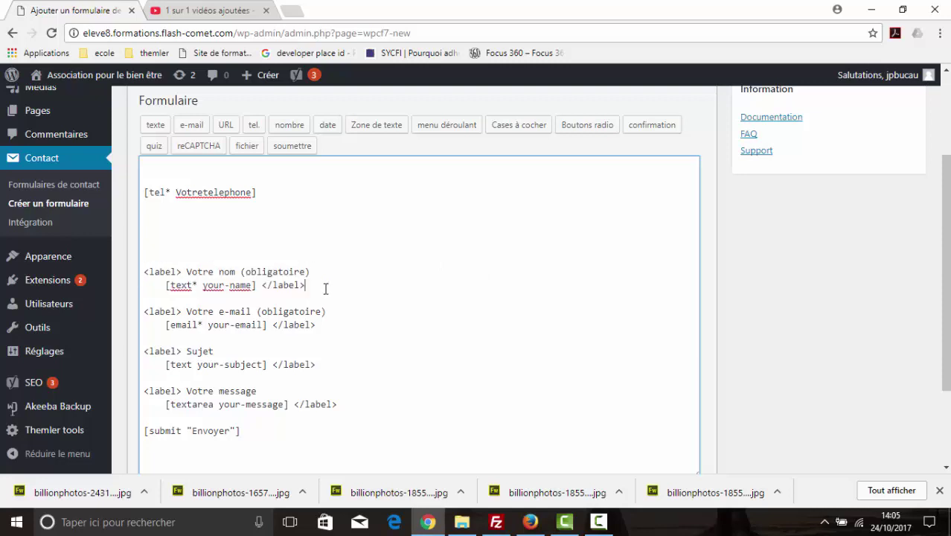
{"action": "key", "text": "Return"}
{"action": "key", "text": "Return"}
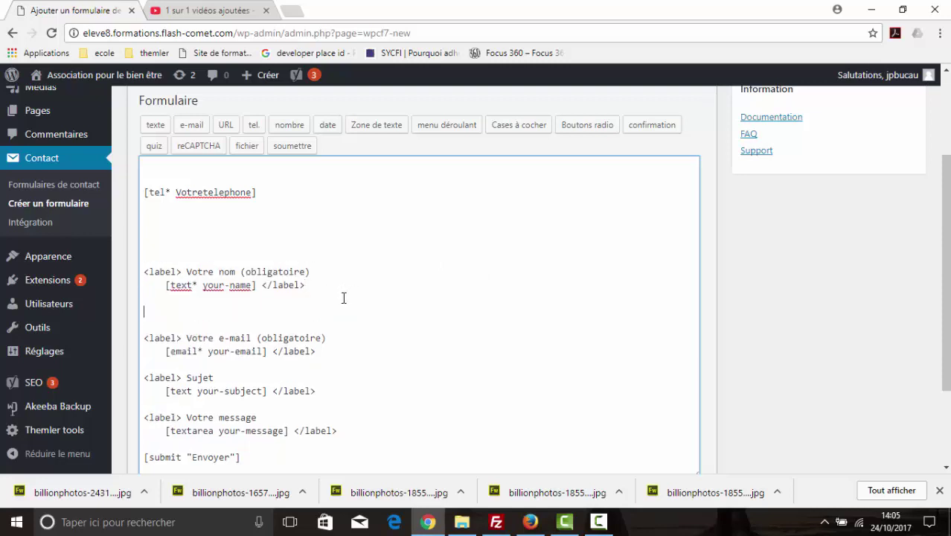
{"action": "key", "text": "ctrl+v"}
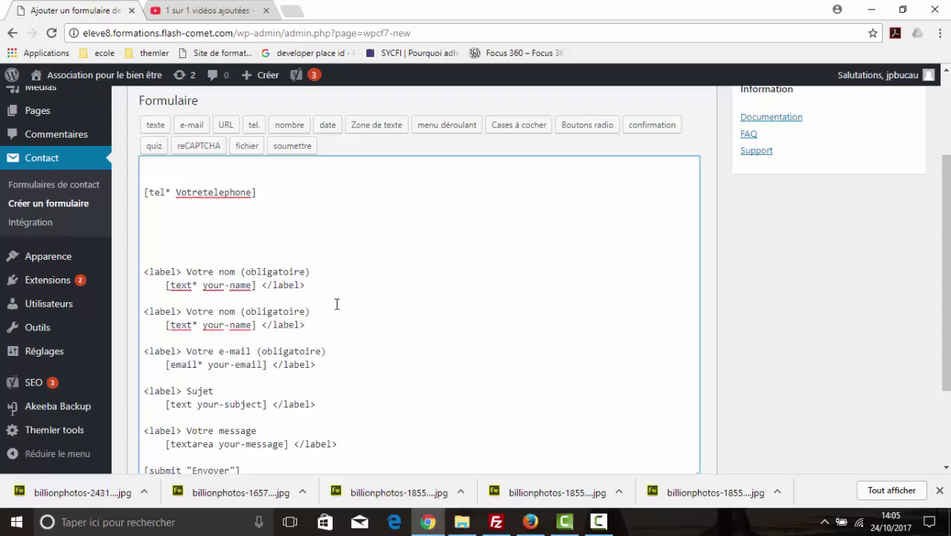
- Replace the [text* your-name] tag in the duplicated label block with a copy of the [tel* Votretelephone] tag
{"action": "left_click_drag", "start_coordinate": [144, 195], "coordinate": [267, 195]}
{"action": "right_click", "coordinate": [238, 195]}
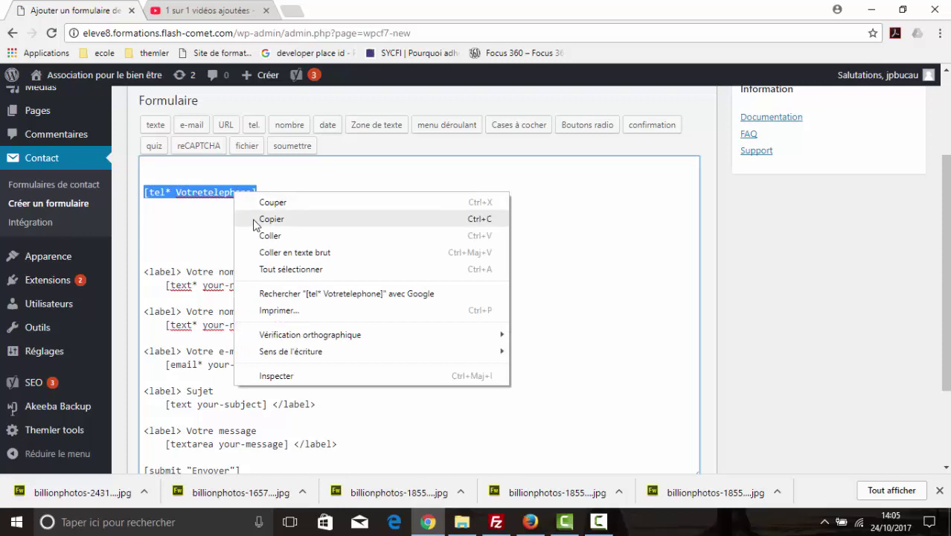
{"action": "left_click", "coordinate": [254, 220]}
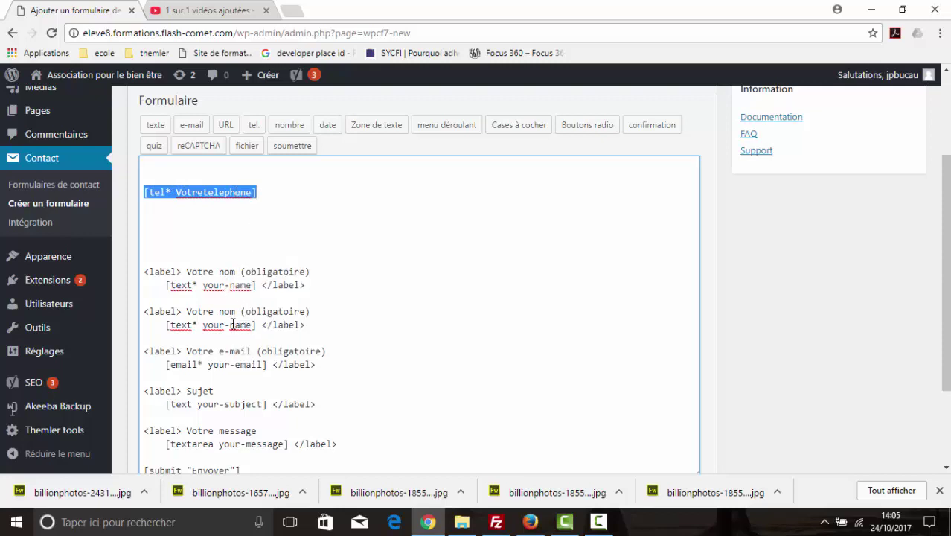
{"action": "left_click_drag", "start_coordinate": [164, 325], "coordinate": [261, 331]}
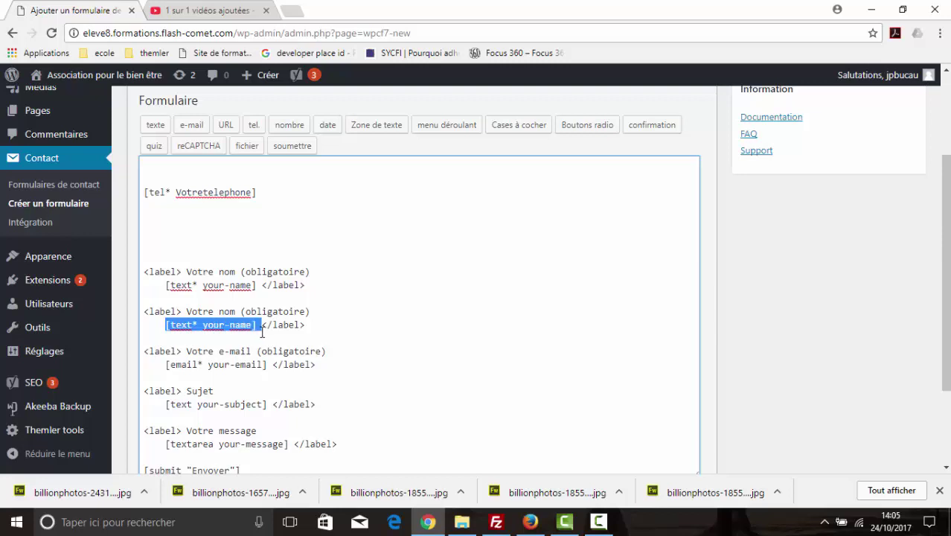
{"action": "key", "text": "ctrl+v"}
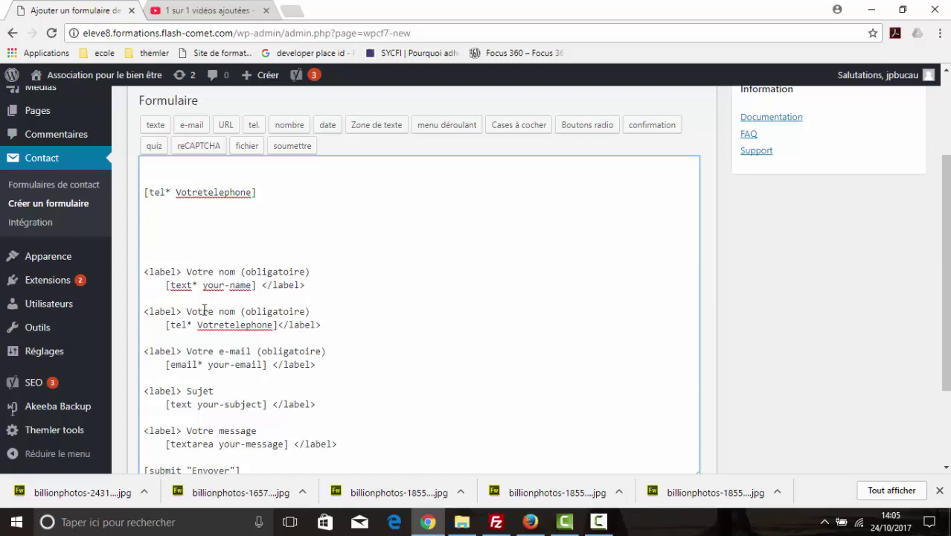
- Change the duplicated label's wording to "Votre téléphone (obligatoire)" and delete the spare telephone tag above the labels
{"action": "left_click_drag", "start_coordinate": [220, 312], "coordinate": [237, 313]}
{"action": "type", "text": "télép"}
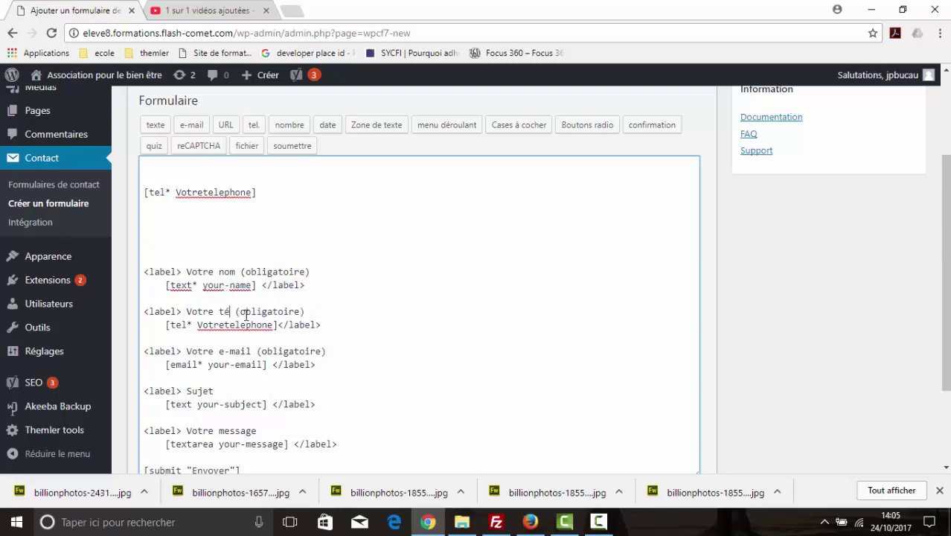
{"action": "type", "text": "hone"}
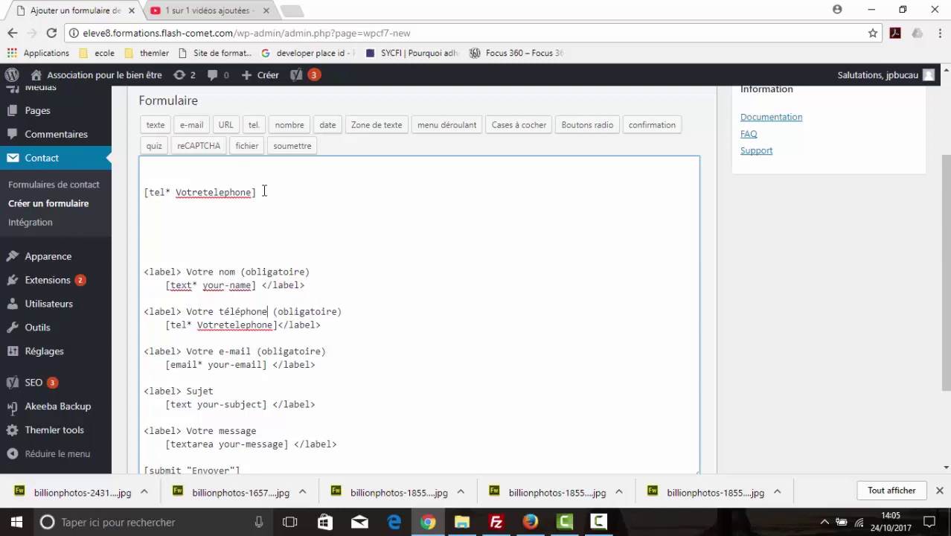
{"action": "left_click_drag", "start_coordinate": [263, 192], "coordinate": [112, 196]}
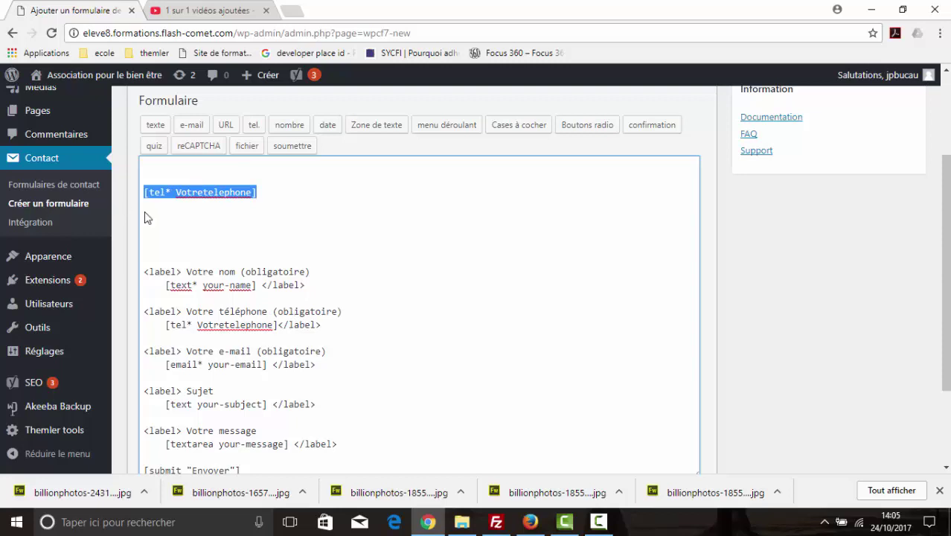
{"action": "key", "text": "Delete"}
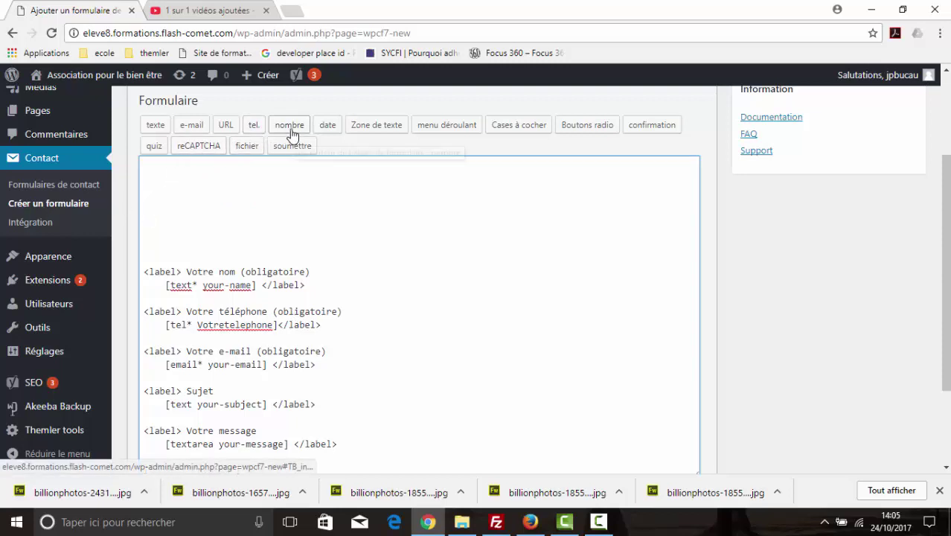
- Examine the tag generator settings for the URL, number and text area fields without inserting any of them
{"action": "scroll", "coordinate": [306, 403], "scroll_direction": "down", "scroll_amount": 1}
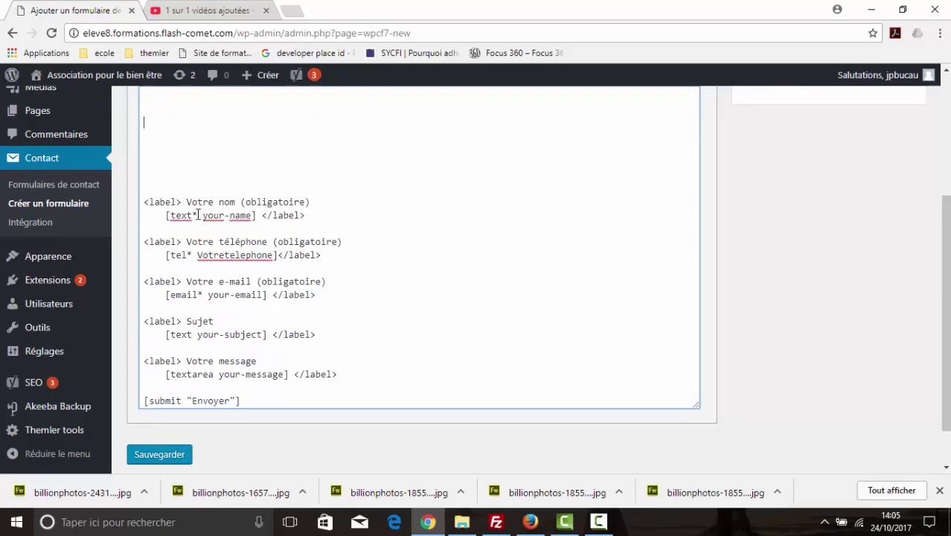
{"action": "scroll", "coordinate": [253, 160], "scroll_direction": "up", "scroll_amount": 2}
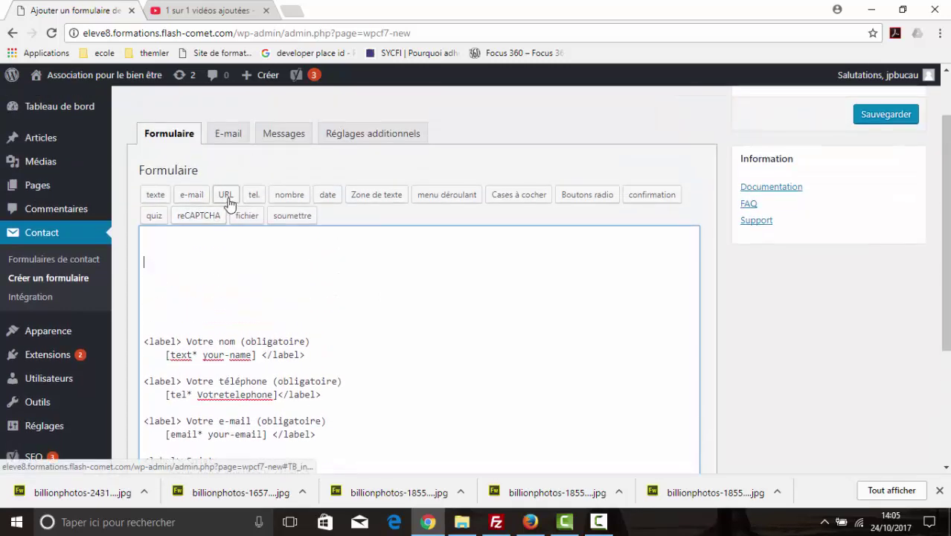
{"action": "left_click", "coordinate": [226, 196]}
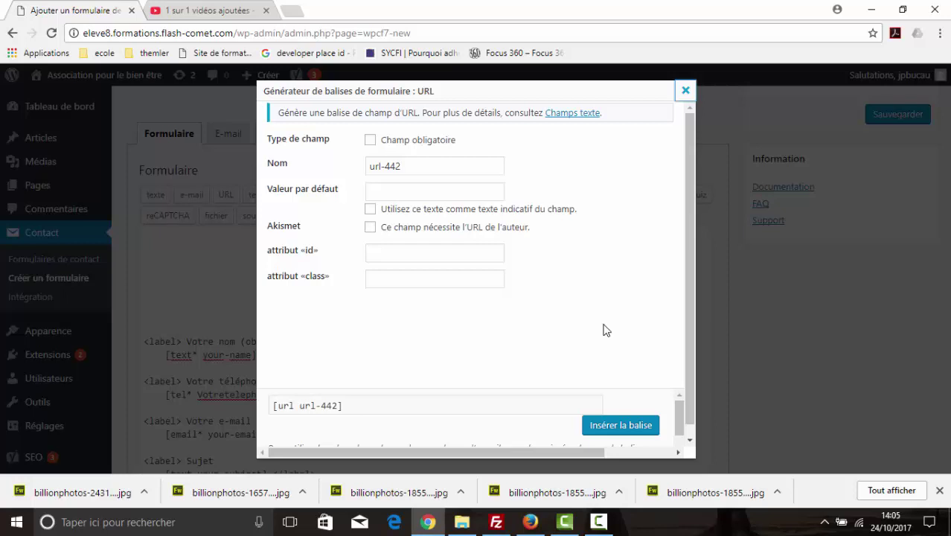
{"action": "left_click", "coordinate": [686, 90]}
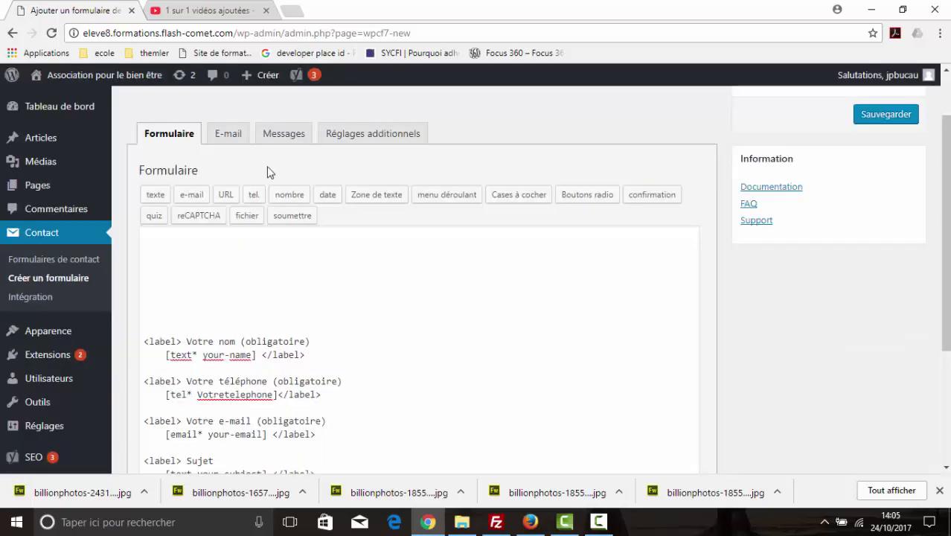
{"action": "left_click", "coordinate": [289, 196]}
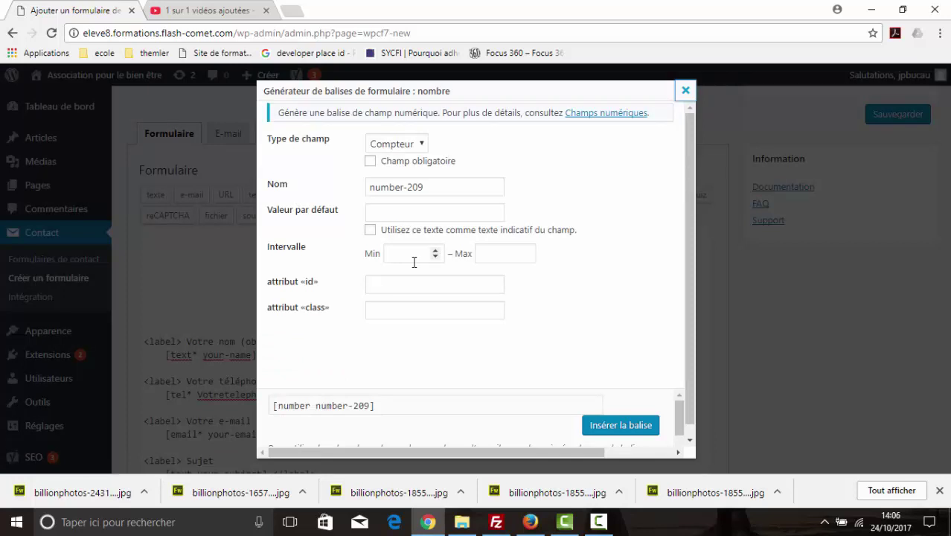
{"action": "left_click", "coordinate": [679, 91]}
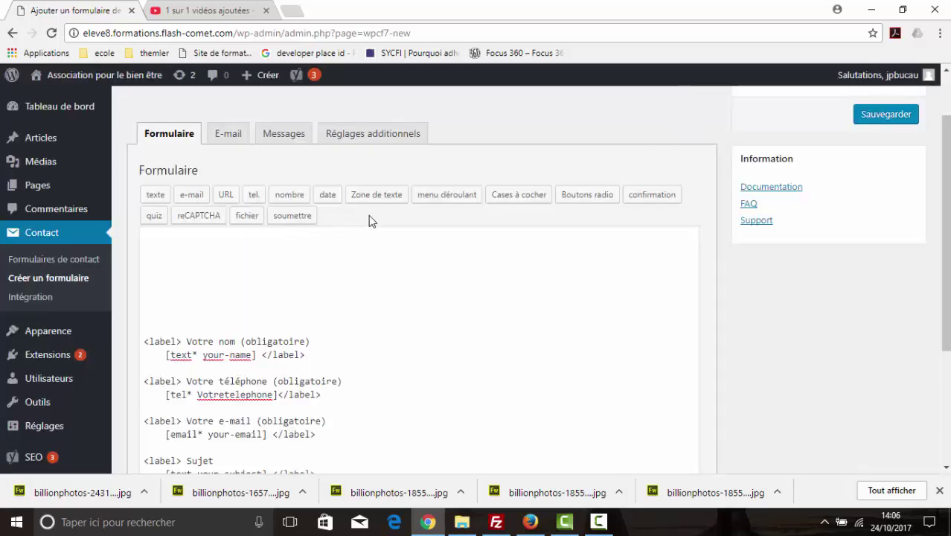
{"action": "left_click", "coordinate": [376, 195]}
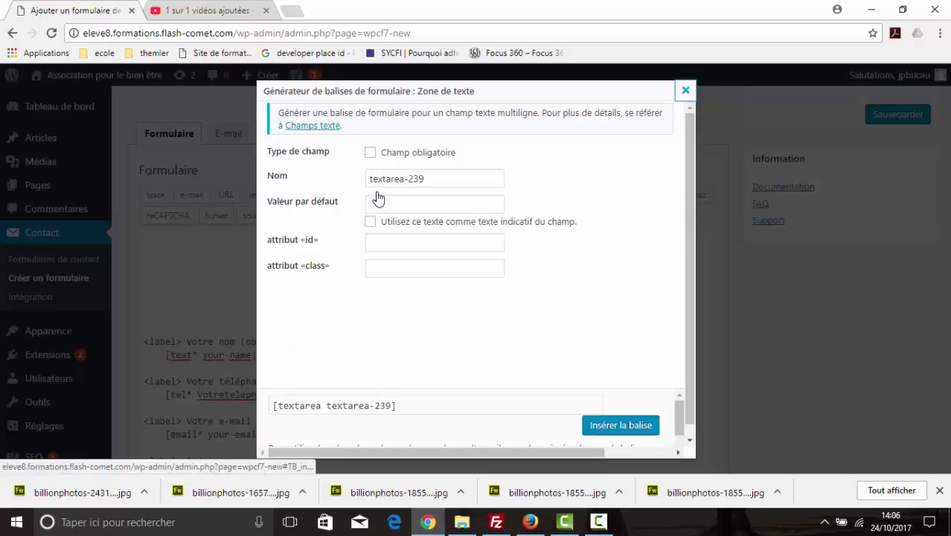
{"action": "left_click", "coordinate": [685, 92]}
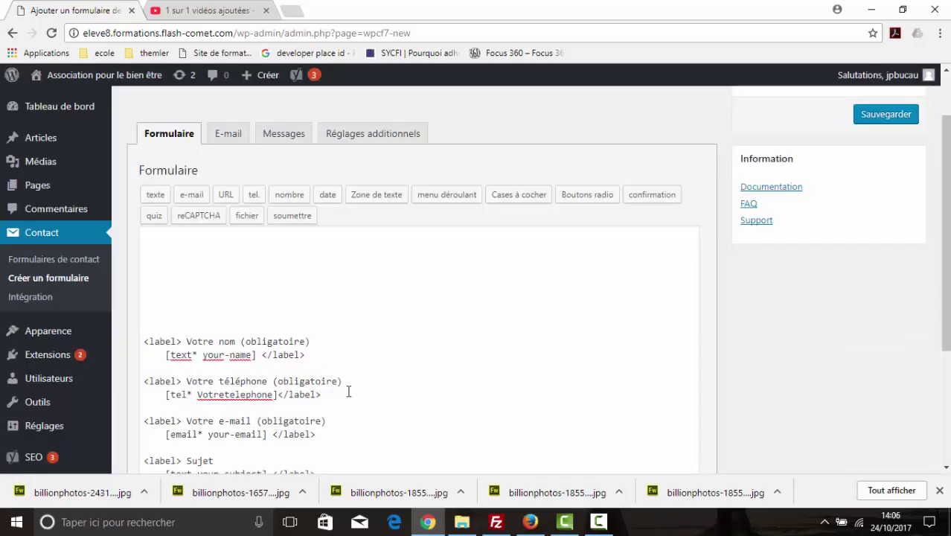
- Start a drop-down menu tag and name it "Vousetetes"
{"action": "left_click", "coordinate": [451, 195]}
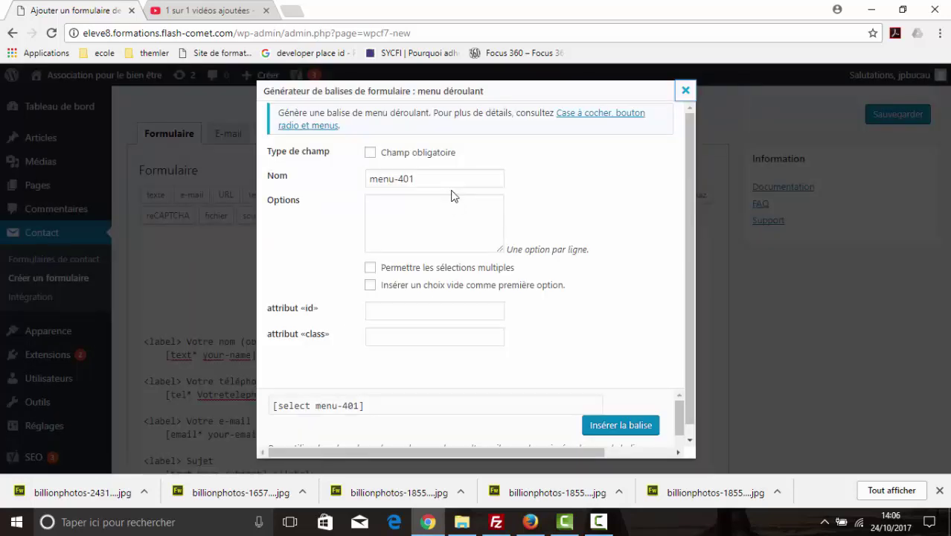
{"action": "left_click", "coordinate": [451, 204]}
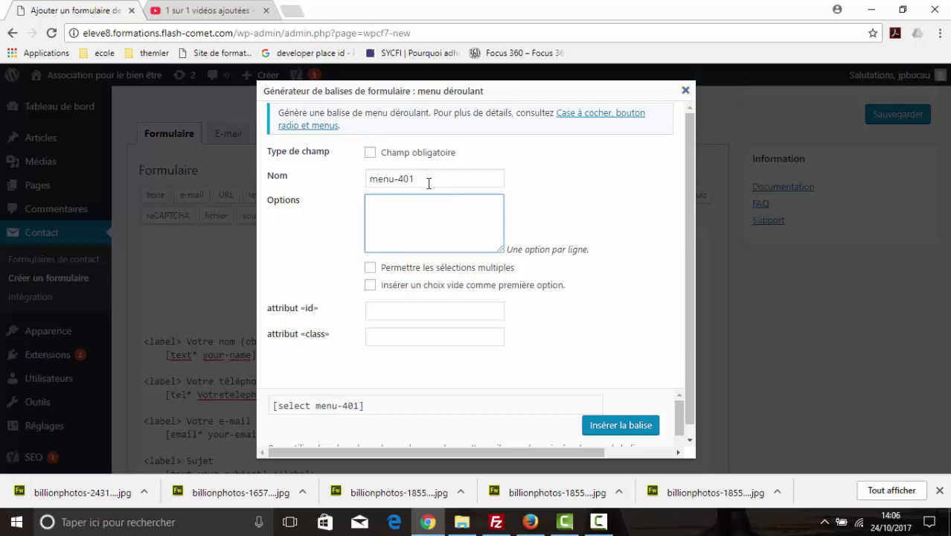
{"action": "left_click_drag", "start_coordinate": [430, 179], "coordinate": [335, 197]}
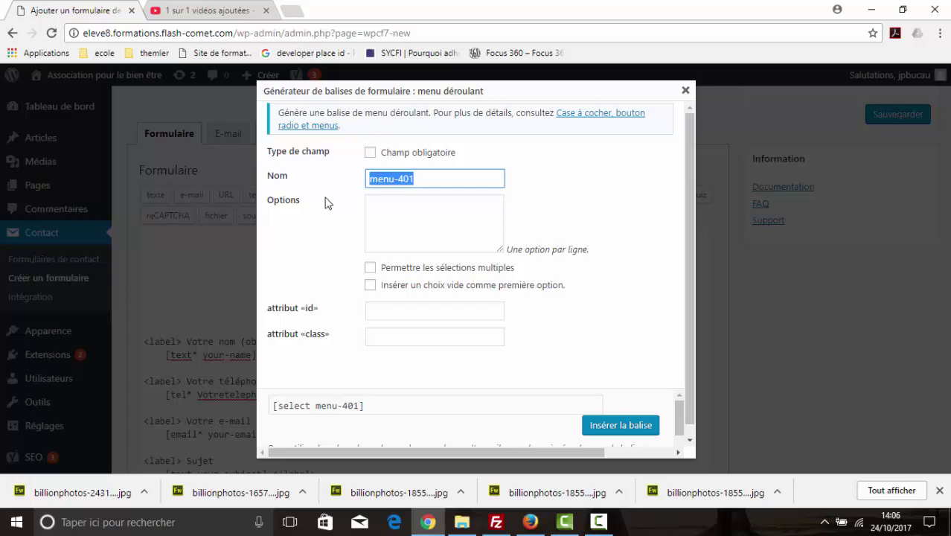
{"action": "type", "text": "V"}
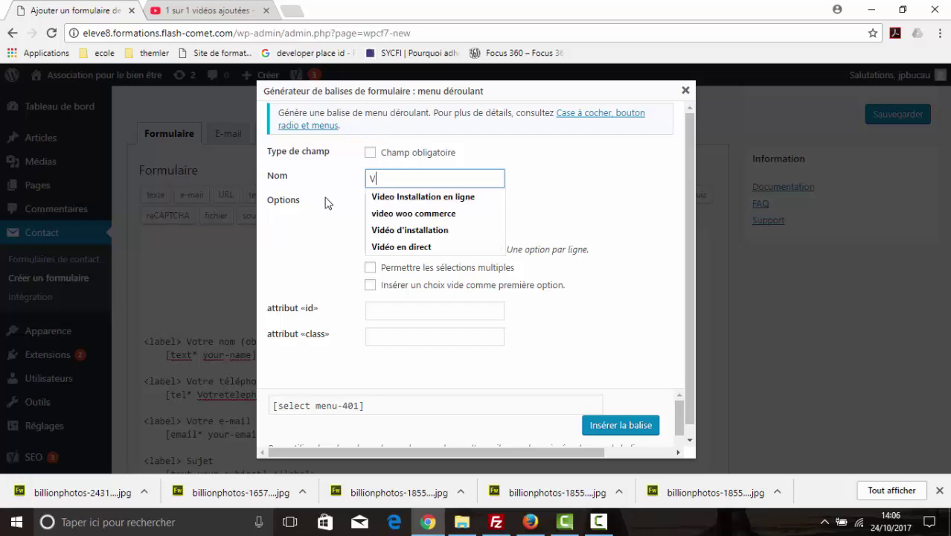
{"action": "type", "text": "ousetetes"}
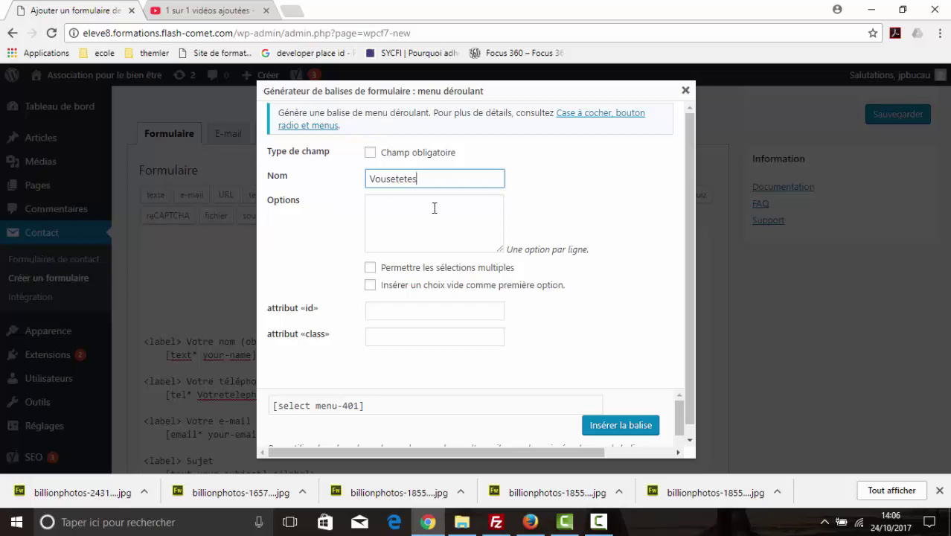
- Enter the drop-down options "Une association", "Une entreprise", "Une collectivité" and "Une personne", one per line
{"action": "left_click", "coordinate": [404, 205]}
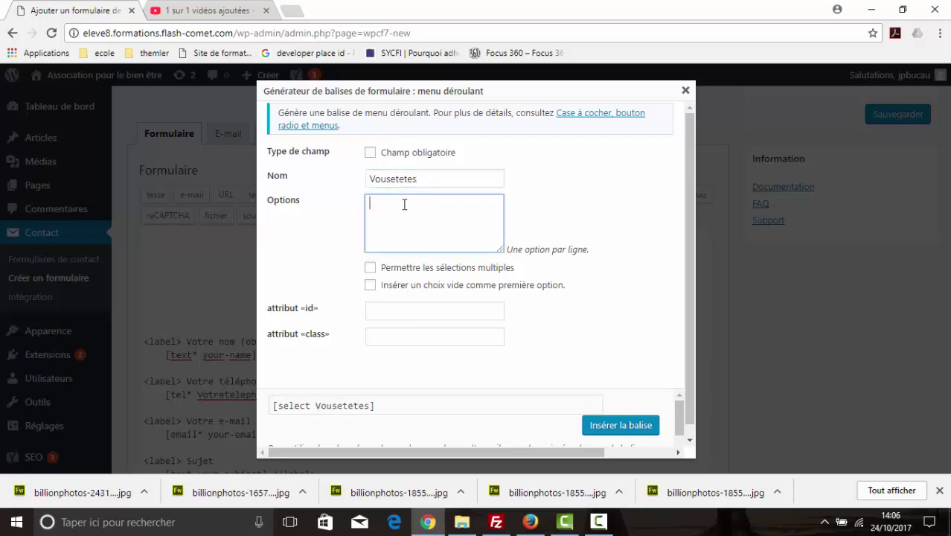
{"action": "type", "text": "Une ass"}
{"action": "type", "text": "Une "}
{"action": "type", "text": "entre"}
{"action": "type", "text": "vo"}
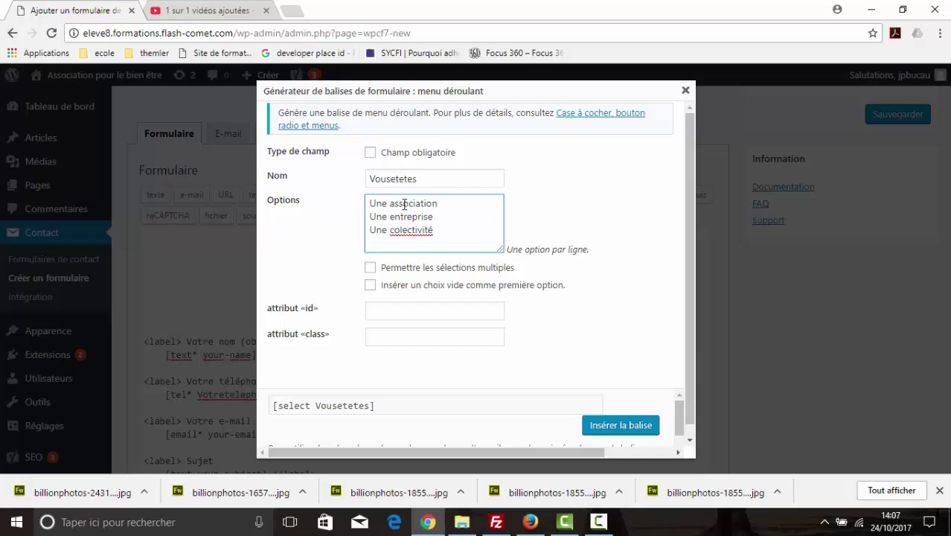
{"action": "type", "text": "l"}
{"action": "left_click", "coordinate": [370, 242]}
{"action": "left_click", "coordinate": [376, 241]}
{"action": "left_click", "coordinate": [464, 235]}
{"action": "type", "text": "Une personne"}
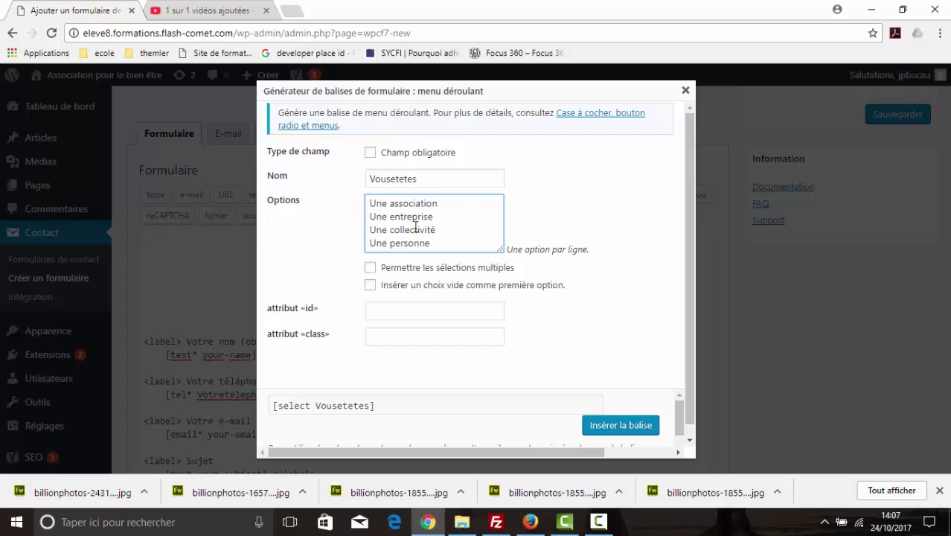
- Make the drop-down a required field with multiple selections off, and insert its tag above the labels
{"action": "left_click", "coordinate": [371, 267]}
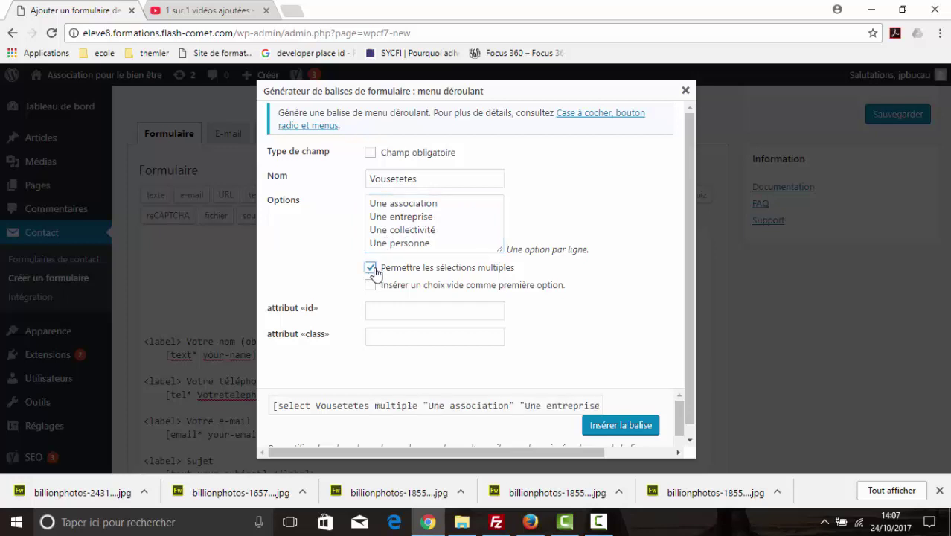
{"action": "left_click", "coordinate": [371, 268]}
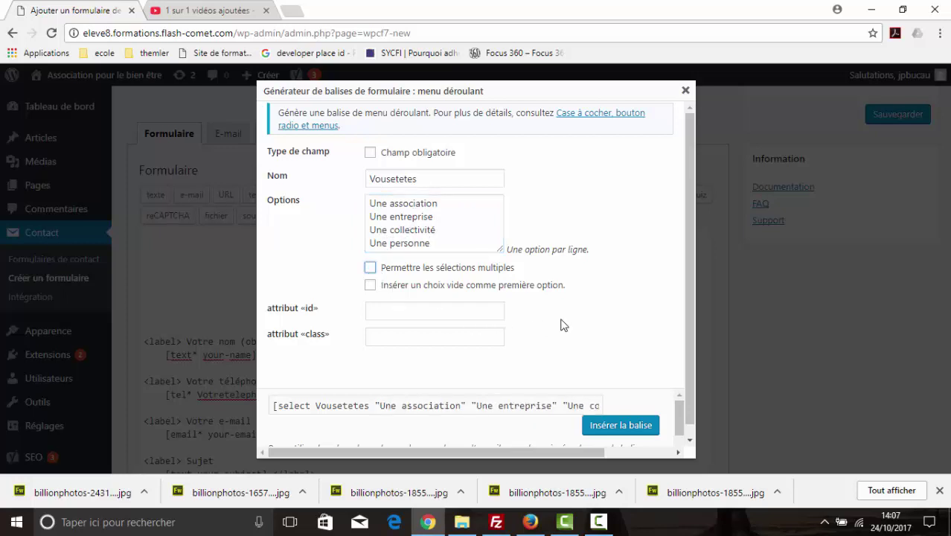
{"action": "left_click", "coordinate": [367, 153]}
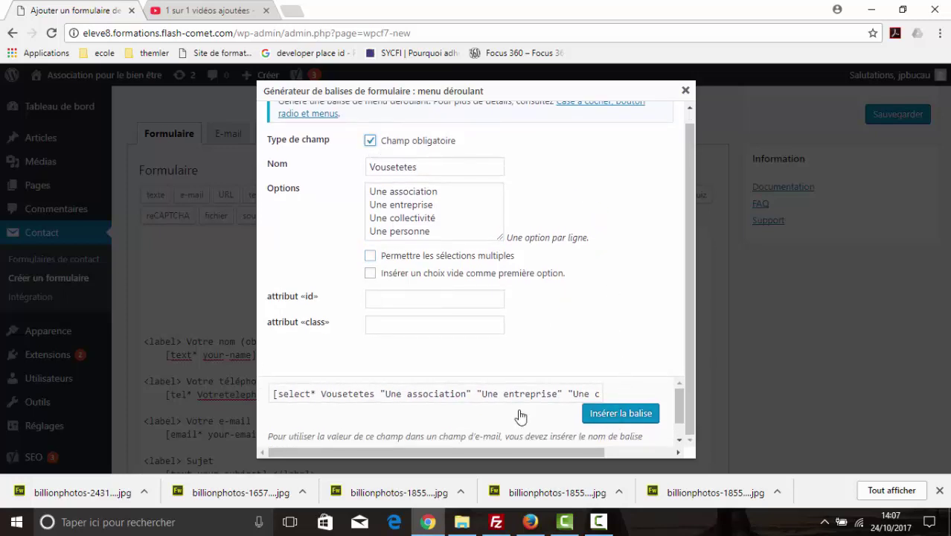
{"action": "left_click", "coordinate": [610, 417]}
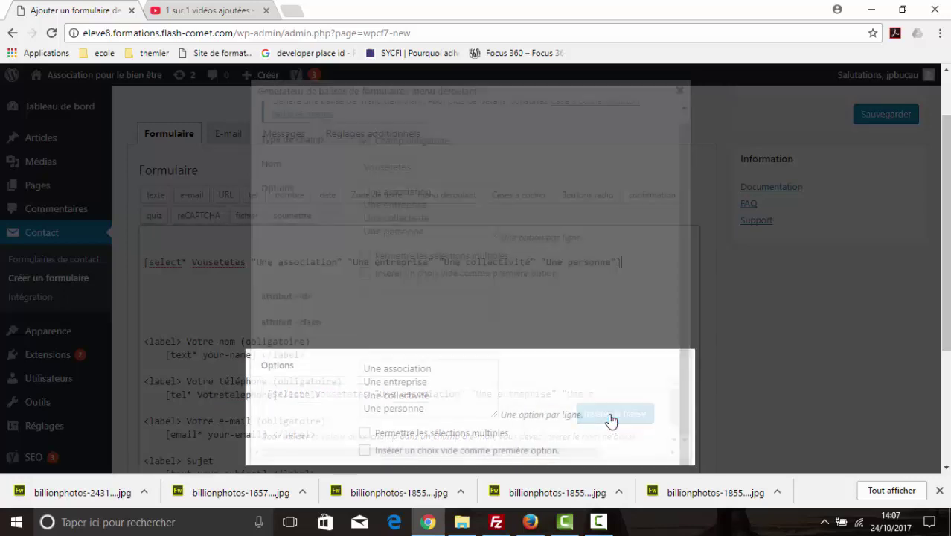
- Duplicate the required "Votre nom" label block, with its text field tag, directly beneath the original
{"action": "left_click_drag", "start_coordinate": [332, 360], "coordinate": [144, 341]}
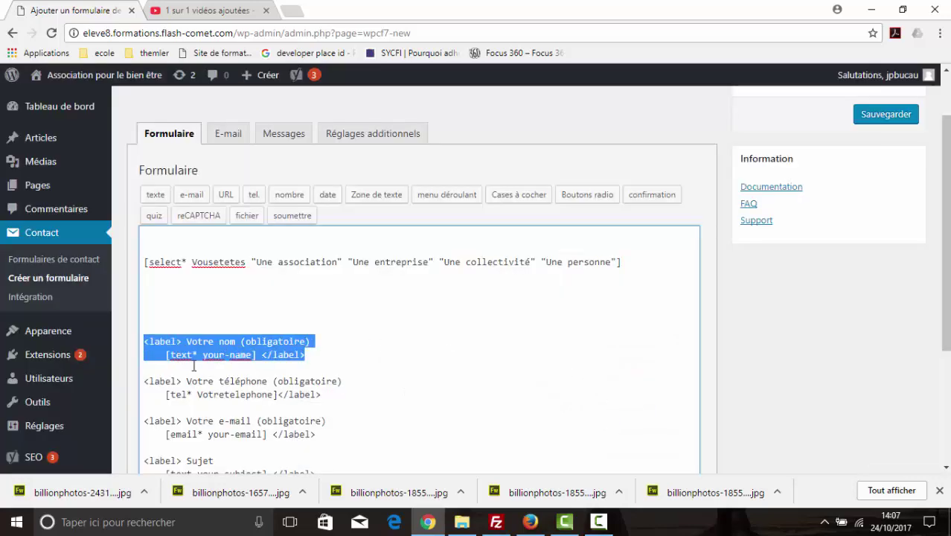
{"action": "key", "text": "Return"}
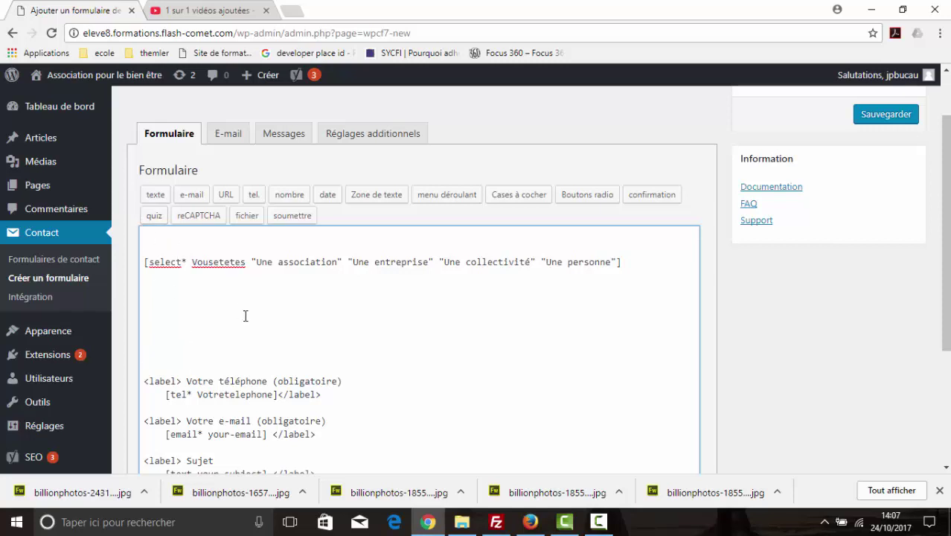
{"action": "key", "text": "ctrl+z"}
{"action": "key", "text": "ctrl+c"}
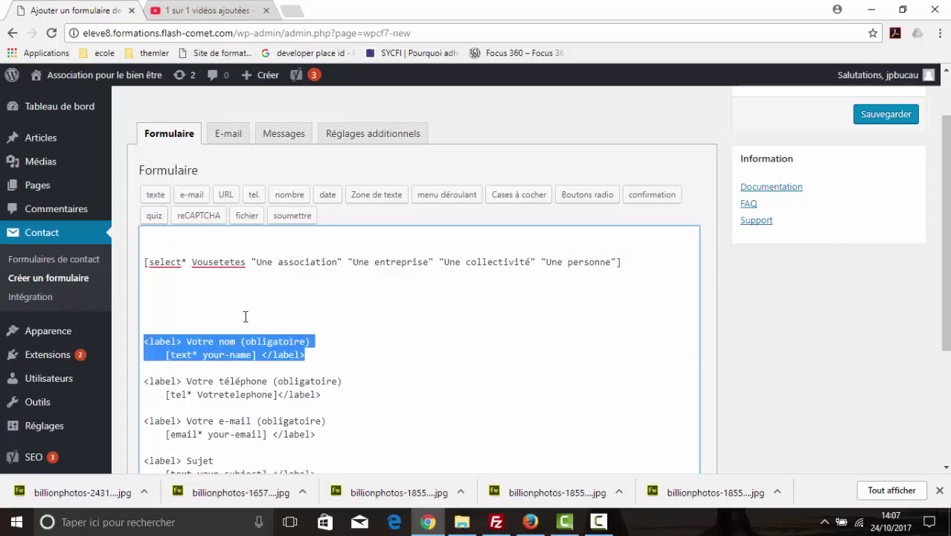
{"action": "right_click", "coordinate": [235, 348]}
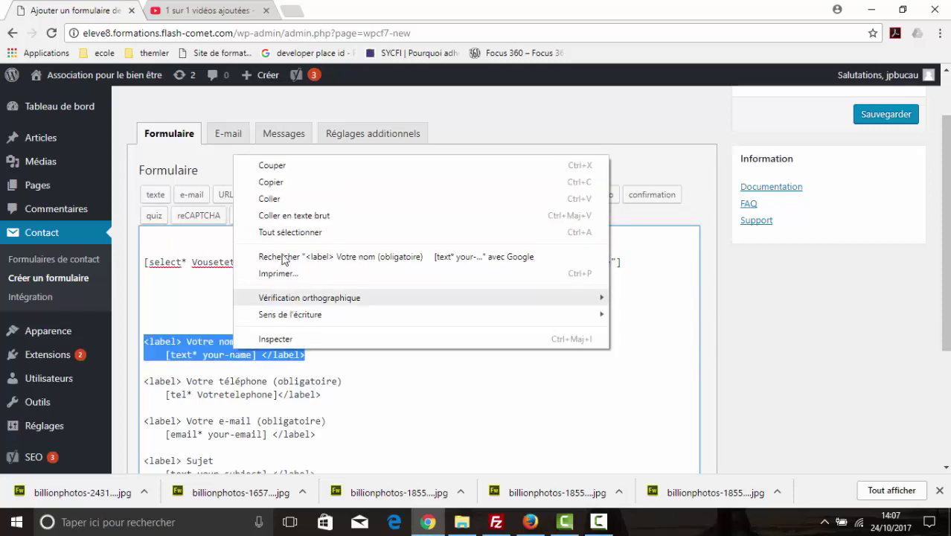
{"action": "left_click", "coordinate": [287, 181]}
{"action": "left_click", "coordinate": [316, 355]}
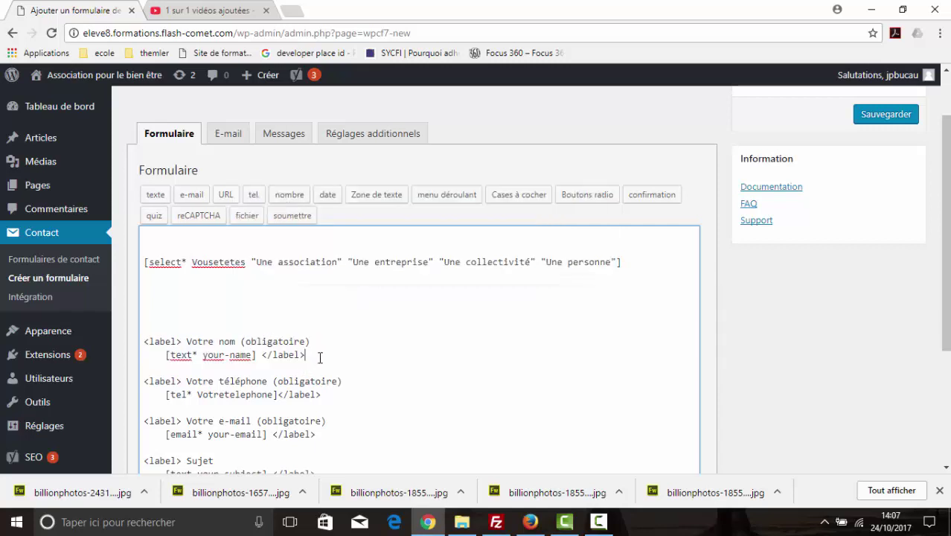
{"action": "key", "text": "Return"}
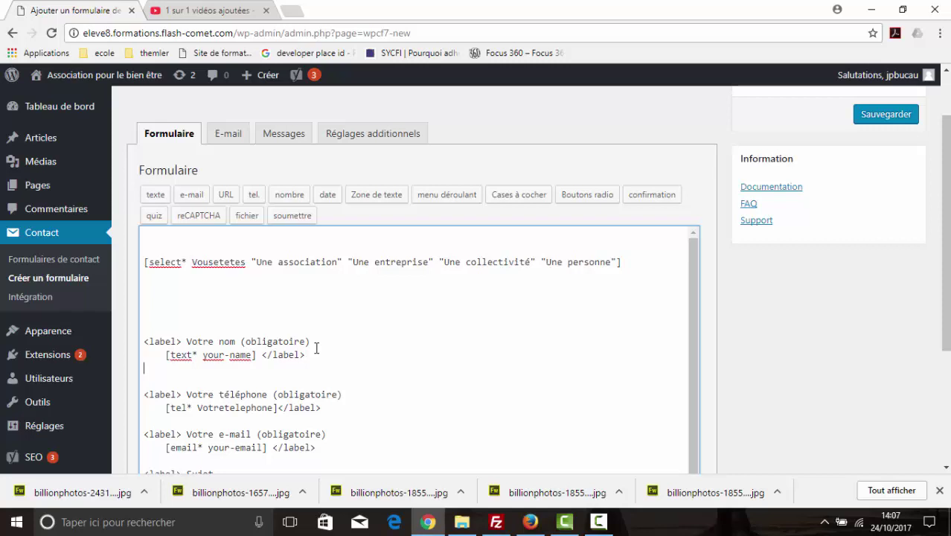
{"action": "key", "text": "ctrl+v"}
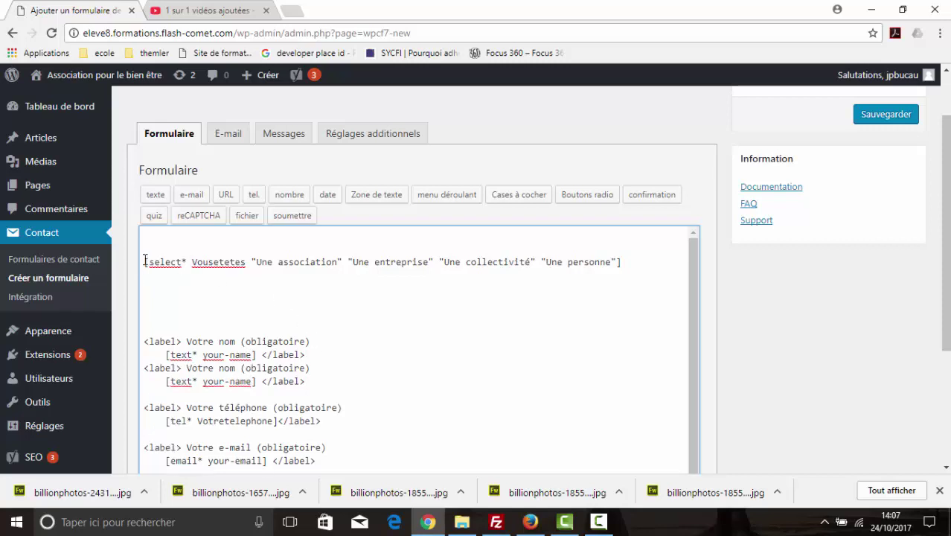
- Replace the text tag in the duplicated "Votre nom" block with a copy of the "Vousetetes" select tag
{"action": "left_click_drag", "start_coordinate": [144, 262], "coordinate": [298, 274]}
{"action": "key", "text": "ctrl+c"}
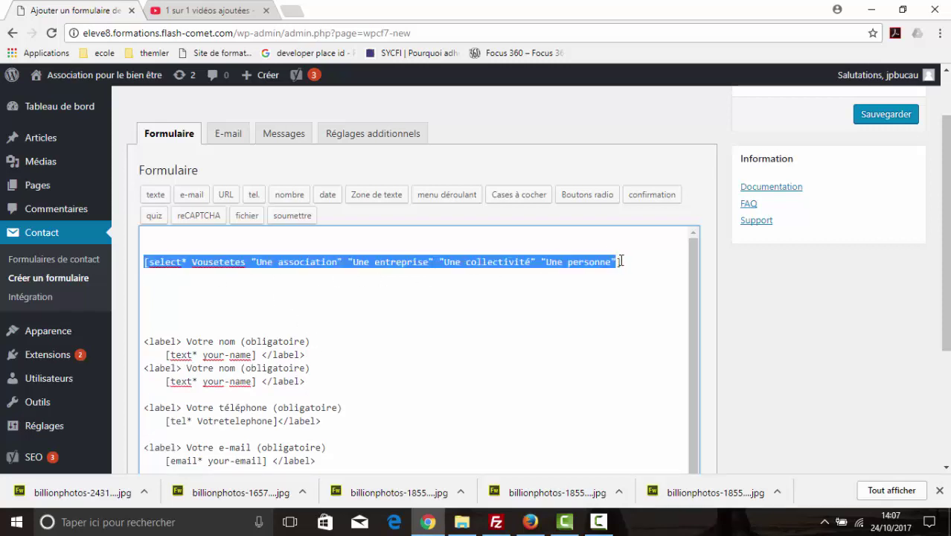
{"action": "right_click", "coordinate": [592, 261]}
{"action": "left_click", "coordinate": [617, 288]}
{"action": "left_click_drag", "start_coordinate": [156, 381], "coordinate": [257, 382]}
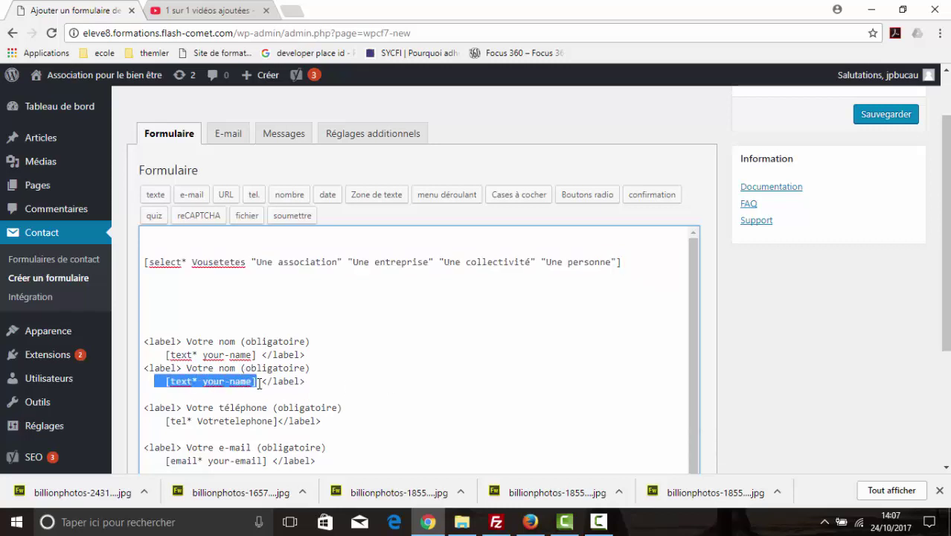
{"action": "right_click", "coordinate": [222, 378]}
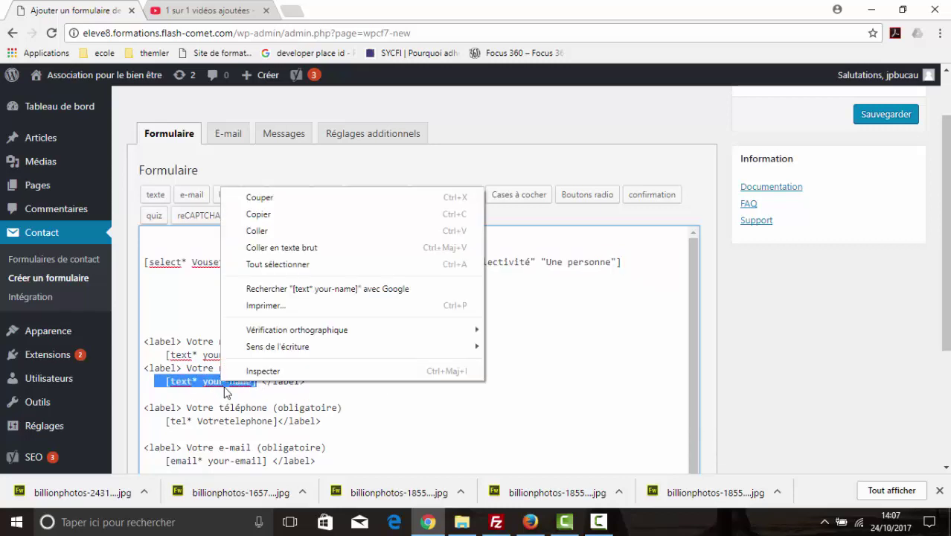
{"action": "left_click", "coordinate": [271, 229]}
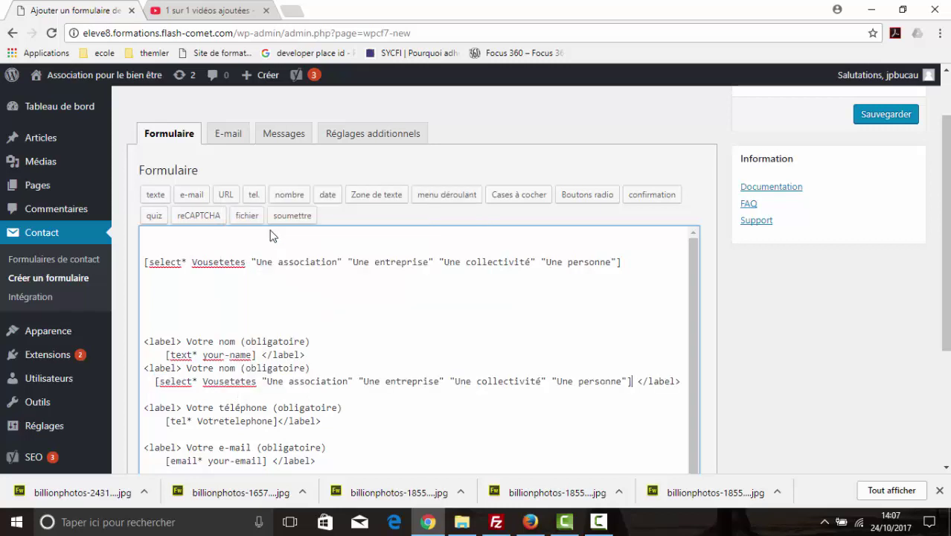
- Separate the duplicated block with a blank line and change its label text to "Vous êtes ?"
{"action": "left_click", "coordinate": [307, 357]}
{"action": "key", "text": "Return"}
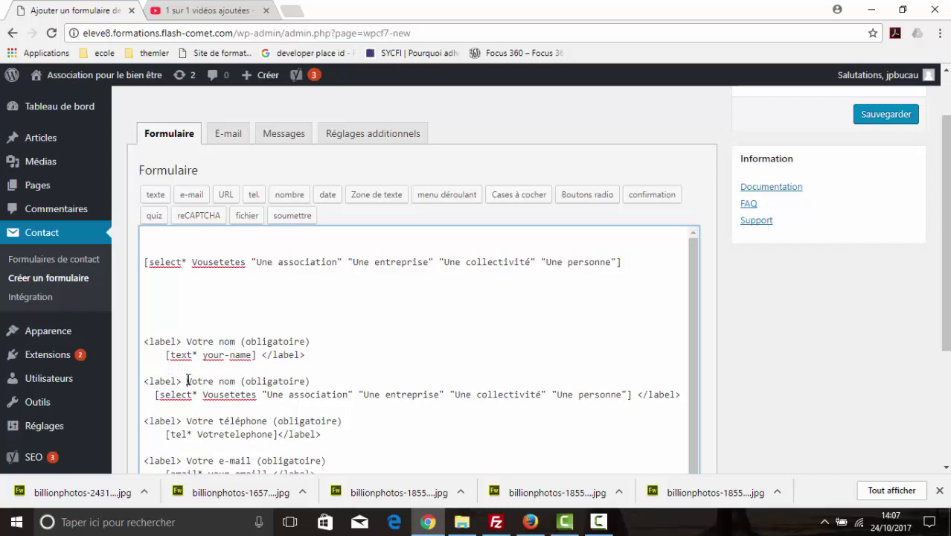
{"action": "left_click_drag", "start_coordinate": [187, 381], "coordinate": [235, 385]}
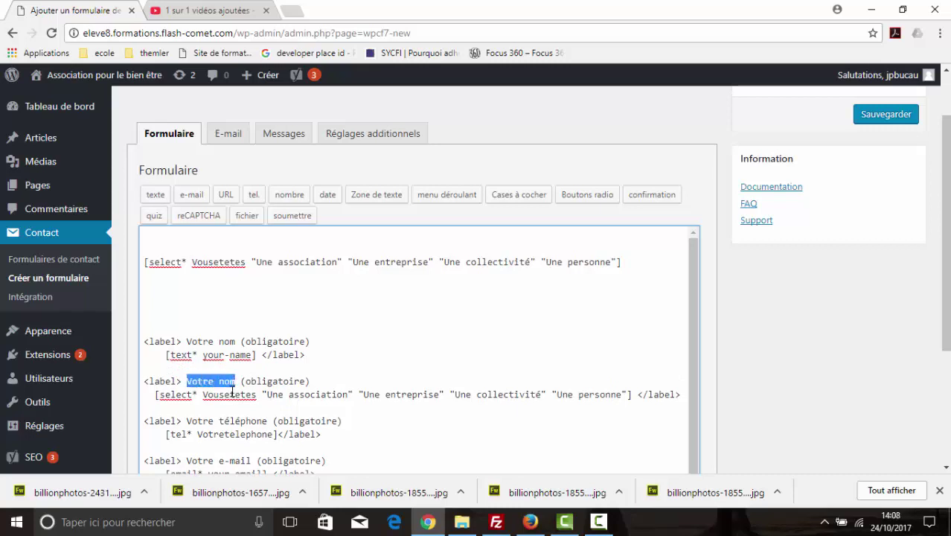
{"action": "type", "text": "Vous "}
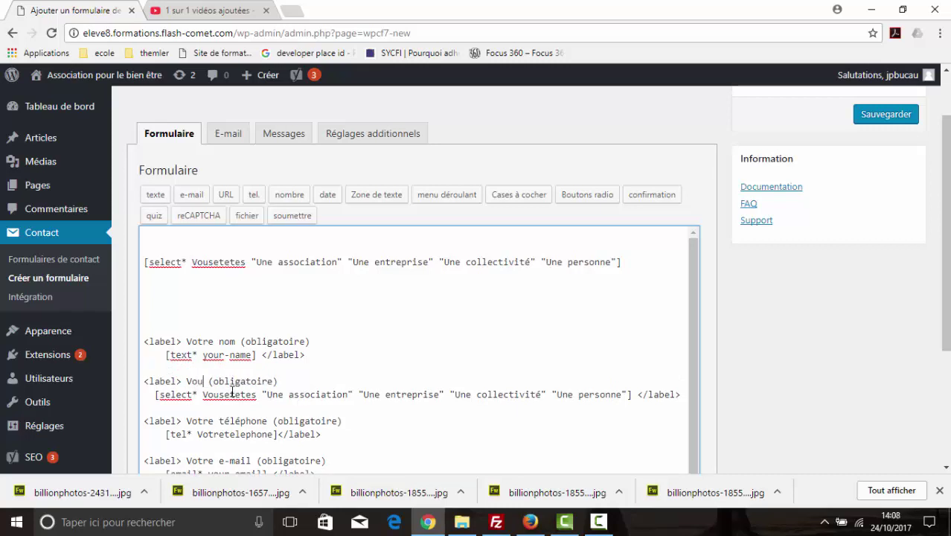
{"action": "type", "text": "êtes"}
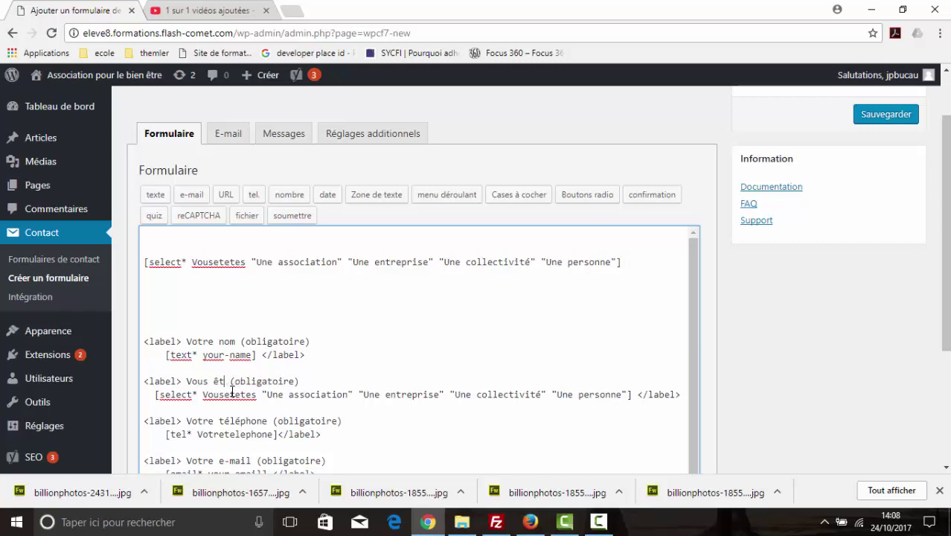
{"action": "type", "text": " ?"}
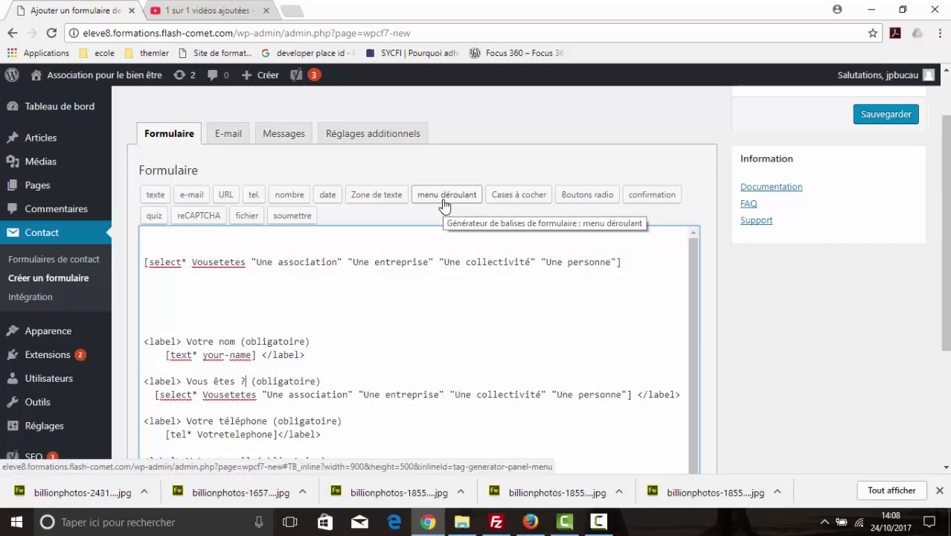
- Examine the tag generator settings for checkboxes, radio buttons, file upload and submit button without inserting any of them
{"action": "left_click", "coordinate": [500, 194]}
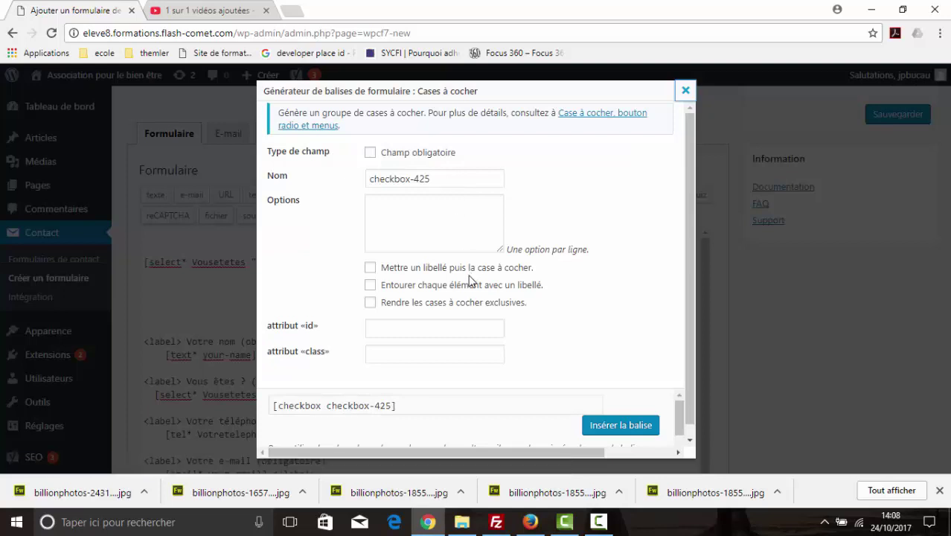
{"action": "left_click", "coordinate": [685, 90]}
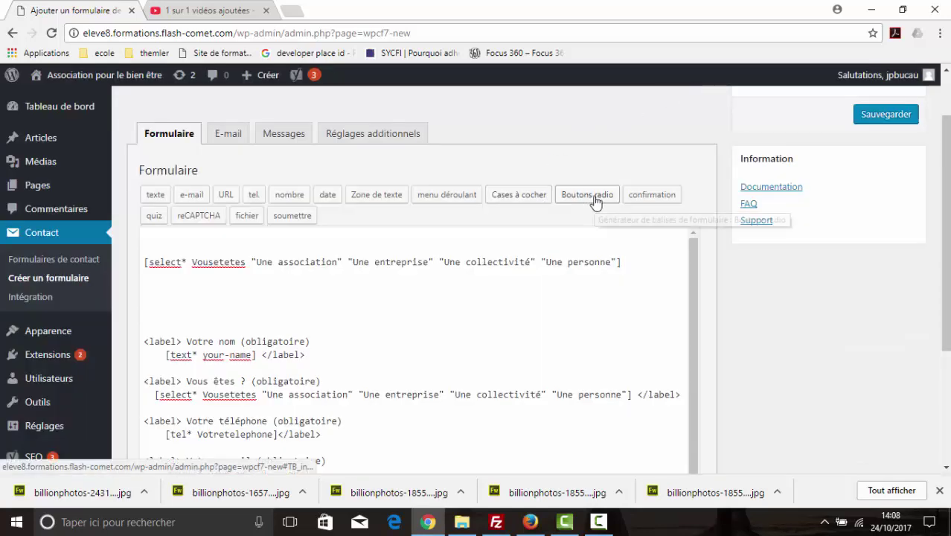
{"action": "left_click", "coordinate": [595, 199]}
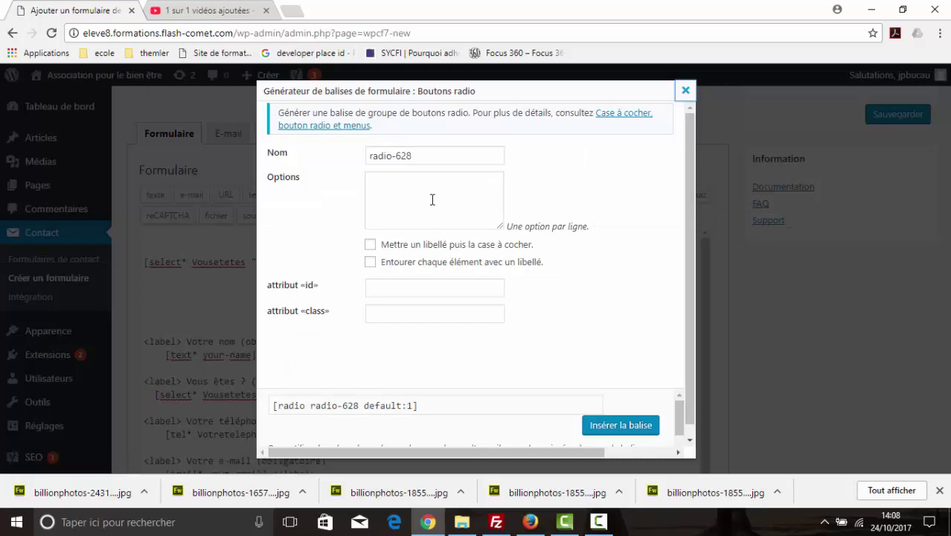
{"action": "left_click", "coordinate": [686, 90]}
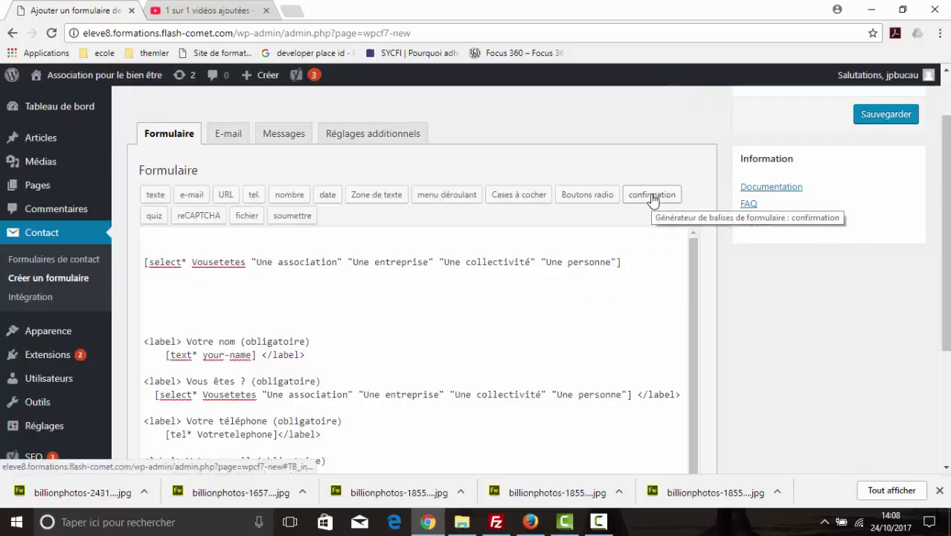
{"action": "scroll", "coordinate": [346, 431], "scroll_direction": "down", "scroll_amount": 5}
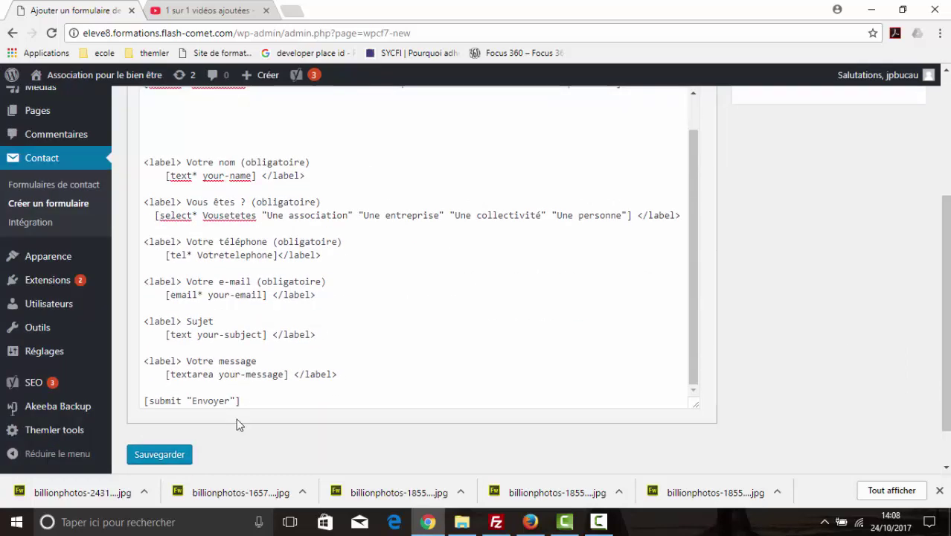
{"action": "scroll", "coordinate": [485, 374], "scroll_direction": "up", "scroll_amount": 5}
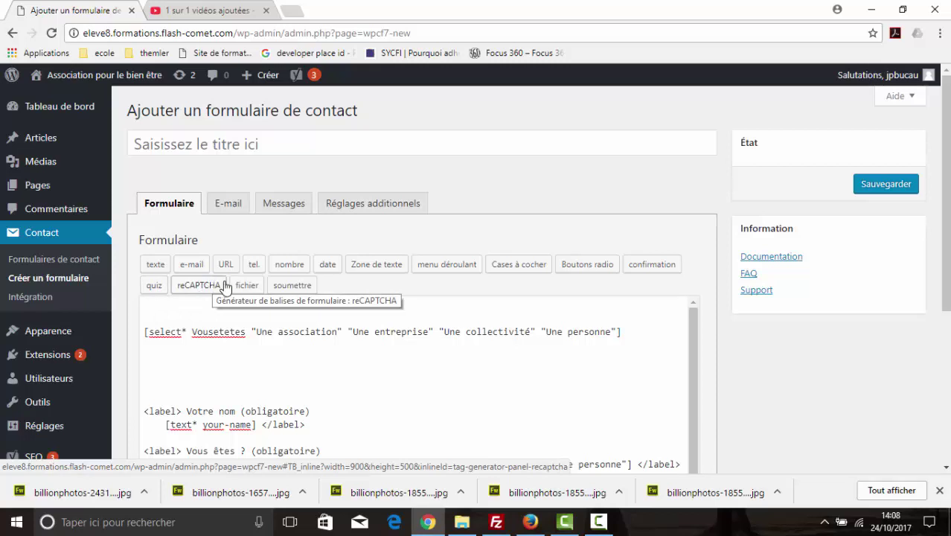
{"action": "scroll", "coordinate": [244, 249], "scroll_direction": "down", "scroll_amount": 2}
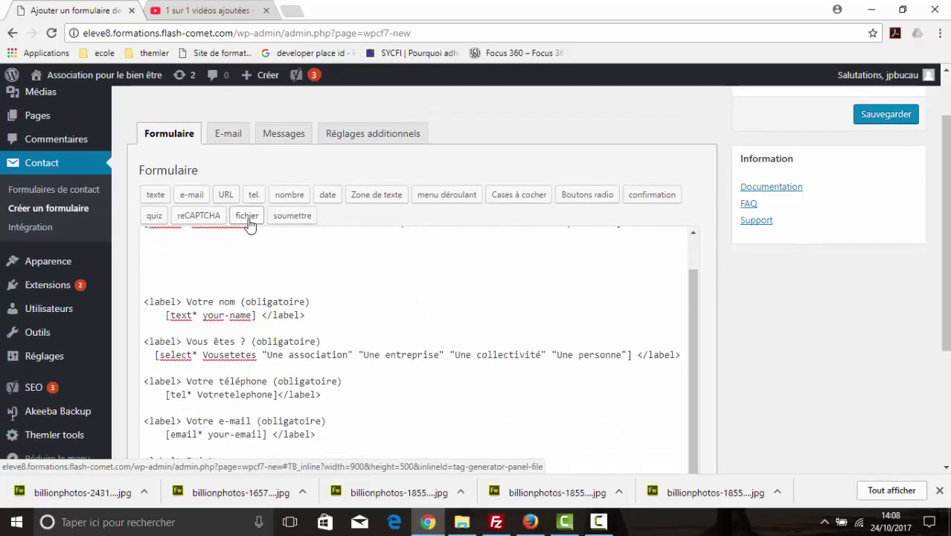
{"action": "left_click", "coordinate": [247, 216]}
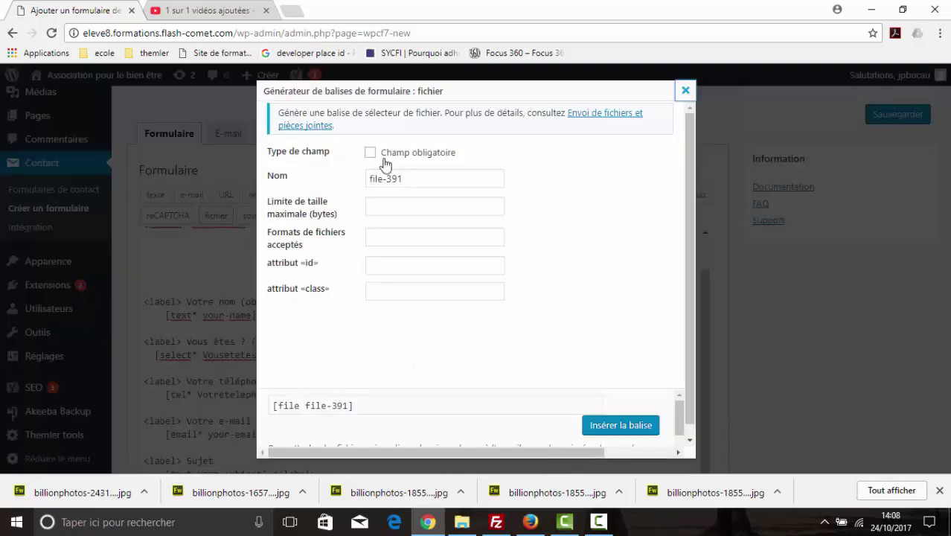
{"action": "left_click", "coordinate": [684, 90]}
{"action": "left_click", "coordinate": [292, 216]}
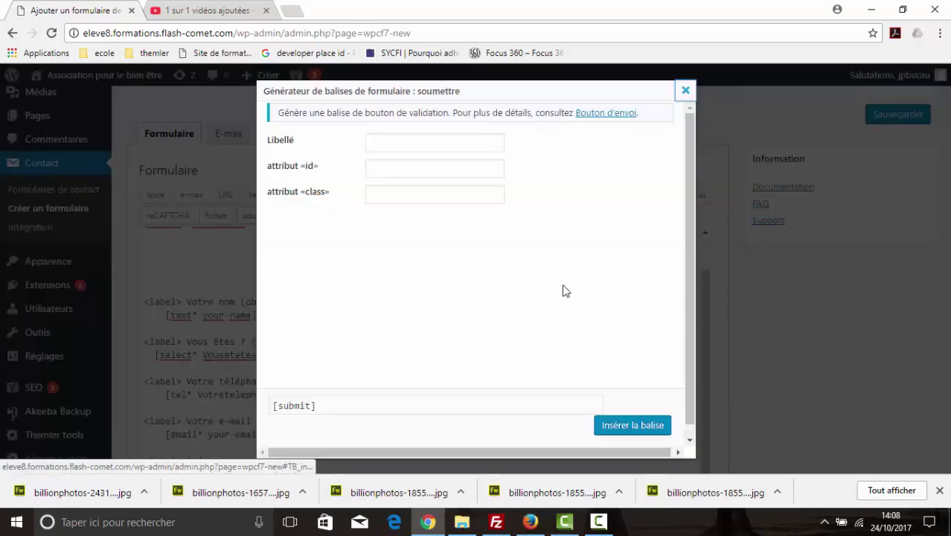
{"action": "left_click", "coordinate": [685, 90]}
{"action": "scroll", "coordinate": [739, 402], "scroll_direction": "down", "scroll_amount": 3}
{"action": "scroll", "coordinate": [707, 379], "scroll_direction": "up", "scroll_amount": 3}
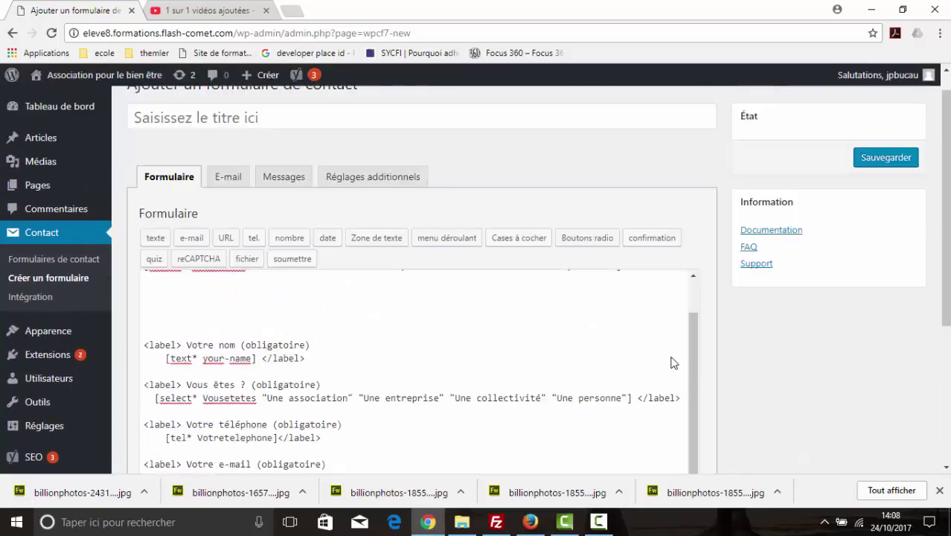
- Remove the leftover standalone select tag and the surplus blank lines above the "Votre nom" label
{"action": "left_click", "coordinate": [176, 336]}
{"action": "key", "text": "ctrl+v"}
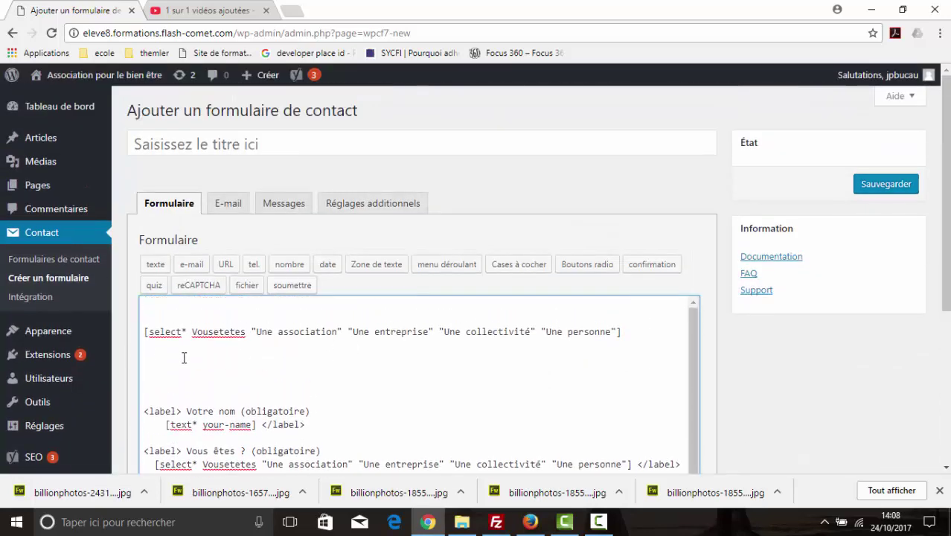
{"action": "left_click_drag", "start_coordinate": [644, 330], "coordinate": [151, 317]}
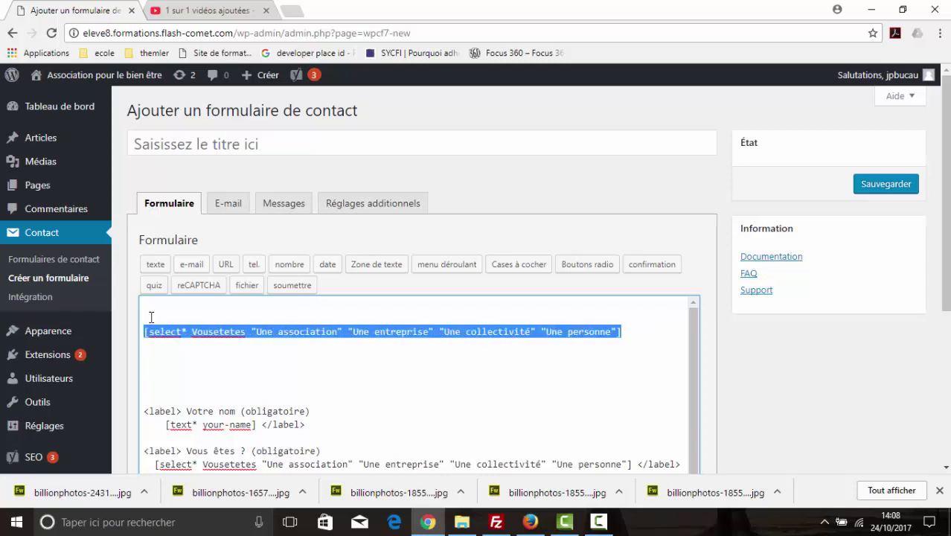
{"action": "key", "text": "ctrl+x"}
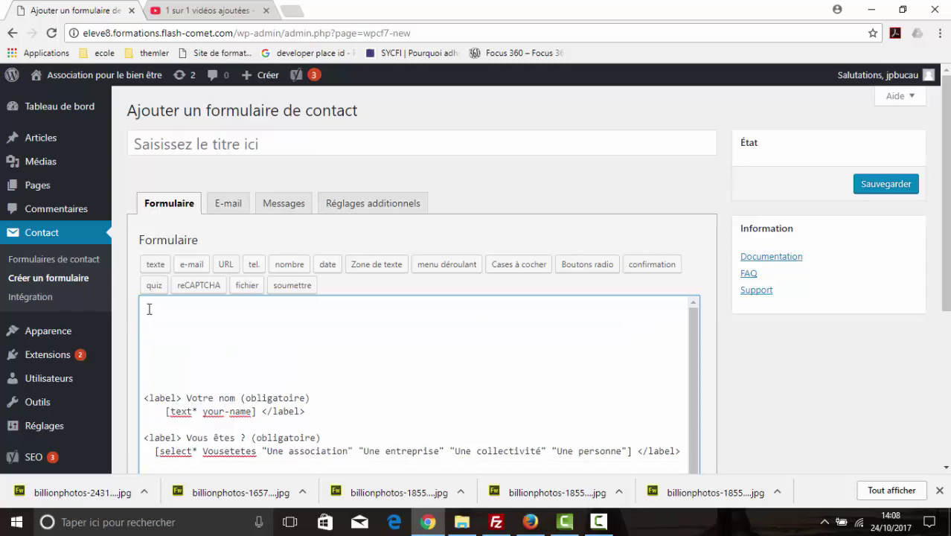
{"action": "key", "text": "Delete"}
{"action": "key", "text": "Delete"}
{"action": "key", "text": "Delete"}
{"action": "key", "text": "Delete"}
{"action": "key", "text": "Delete"}
{"action": "key", "text": "Delete"}
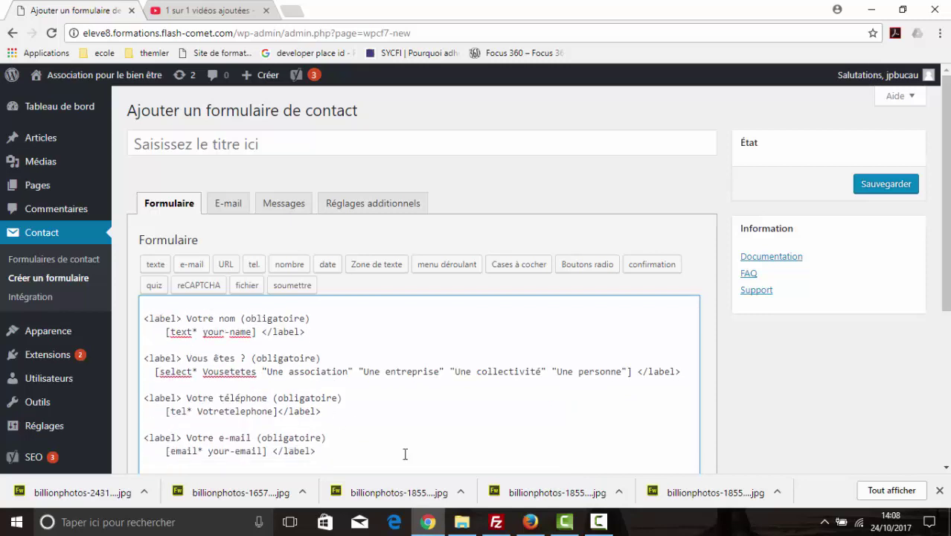
- Check the complete form template down to the submit tag and save the contact form
{"action": "scroll", "coordinate": [426, 440], "scroll_direction": "down", "scroll_amount": 4}
{"action": "scroll", "coordinate": [298, 454], "scroll_direction": "up", "scroll_amount": 2}
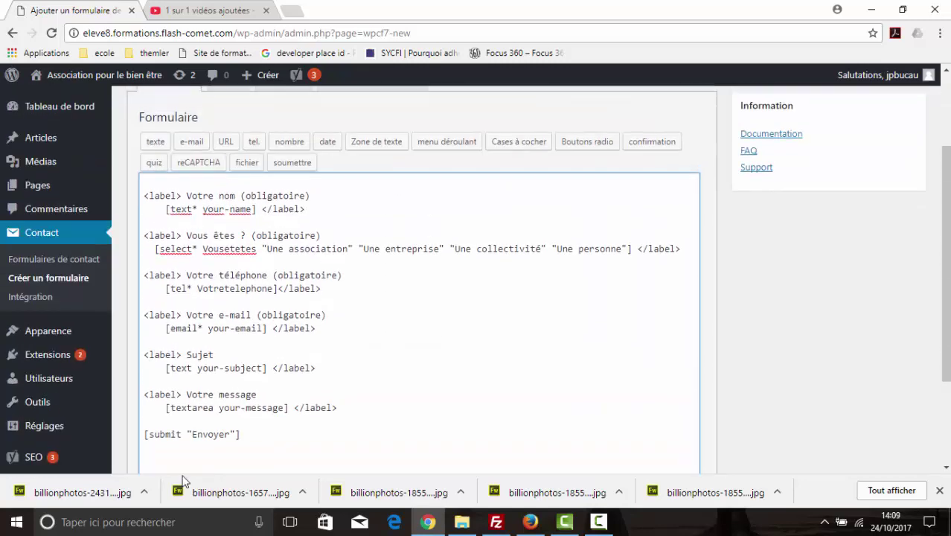
{"action": "scroll", "coordinate": [171, 454], "scroll_direction": "down", "scroll_amount": 2}
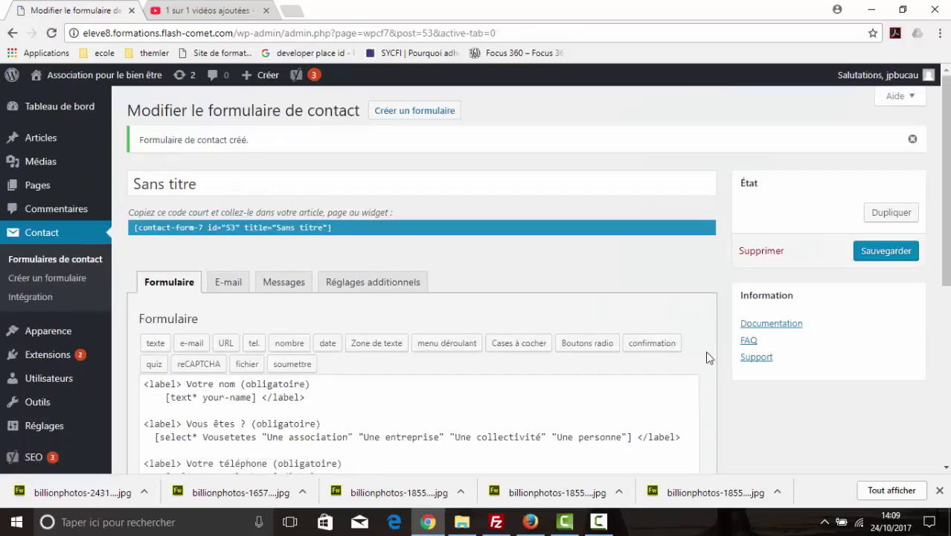
{"action": "left_click", "coordinate": [880, 253]}
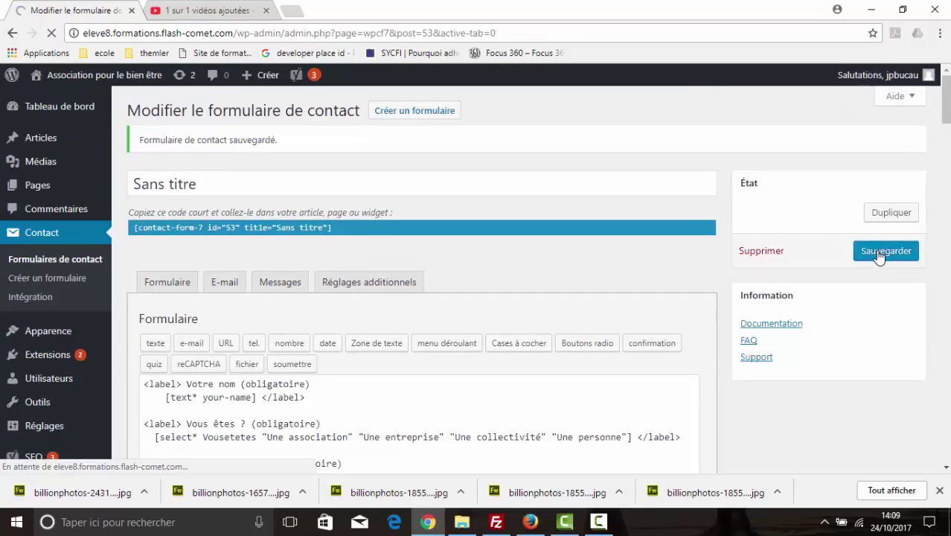
- Open the list of contact forms and locate the "Sans titre" form
{"action": "left_click", "coordinate": [33, 235]}
{"action": "scroll", "coordinate": [518, 291], "scroll_direction": "down", "scroll_amount": 1}
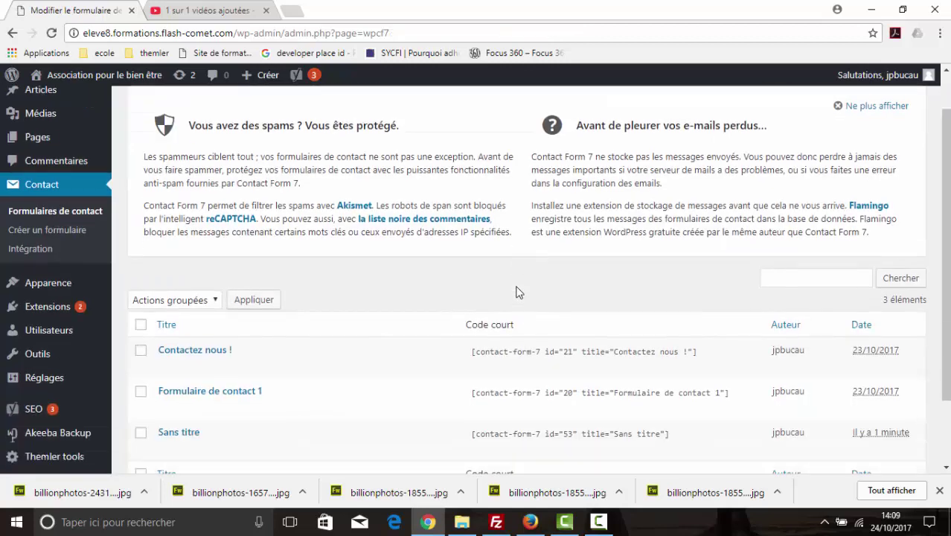
{"action": "scroll", "coordinate": [517, 292], "scroll_direction": "down", "scroll_amount": 2}
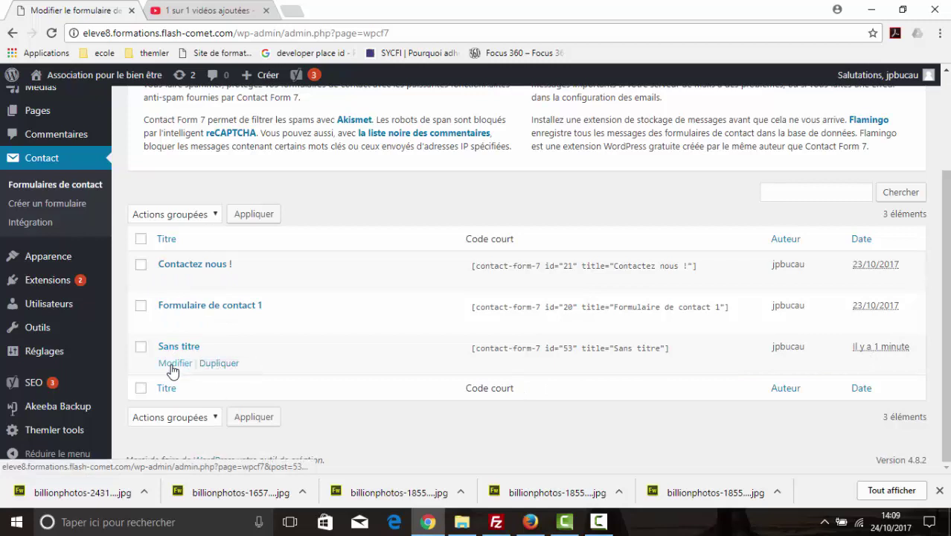
- Open the "Sans titre" contact form for editing, rename it "Mon nouveau formulaire" and save it
{"action": "left_click", "coordinate": [174, 364]}
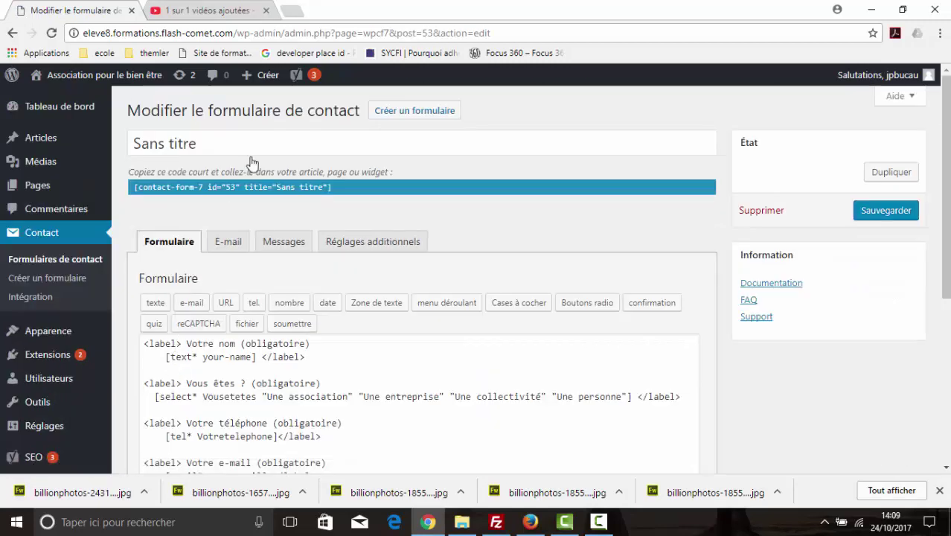
{"action": "key", "text": "ctrl+a"}
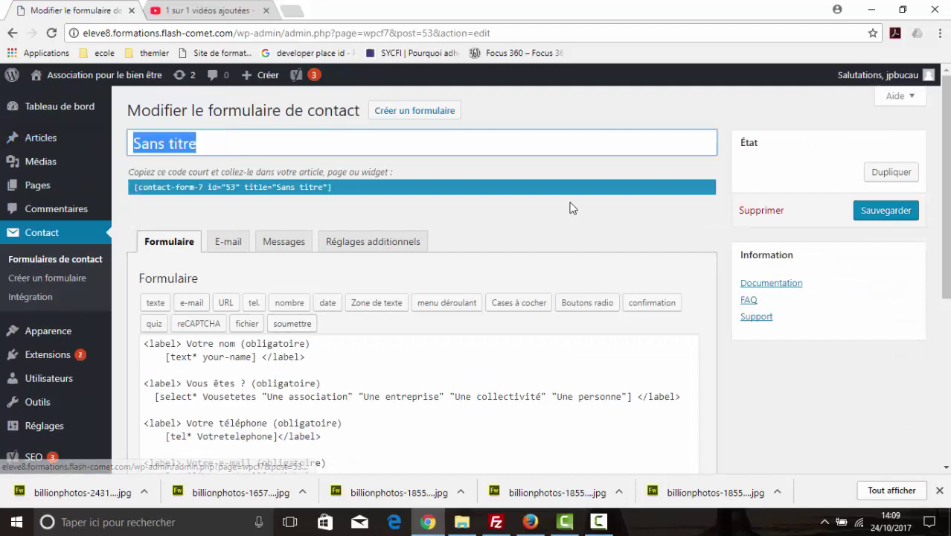
{"action": "type", "text": "Mon nouveau"}
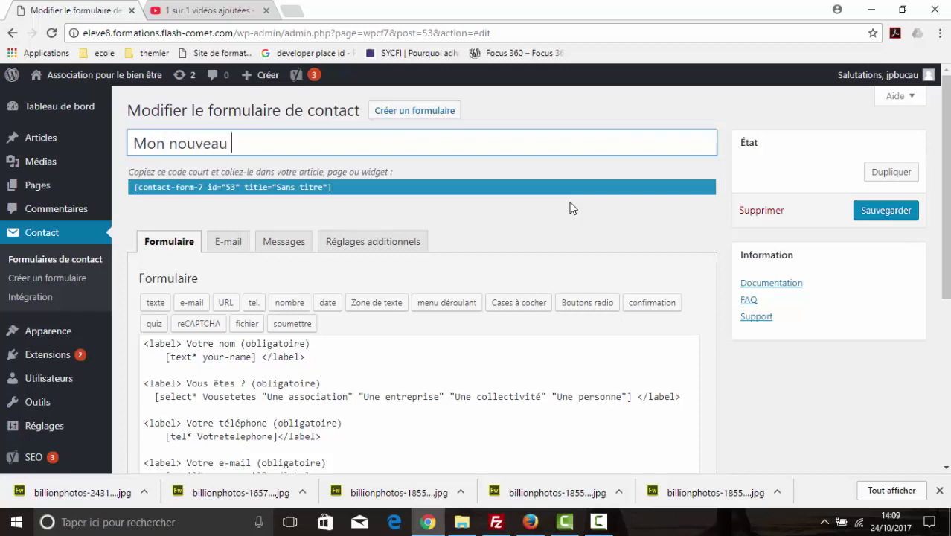
{"action": "type", "text": "formulaire"}
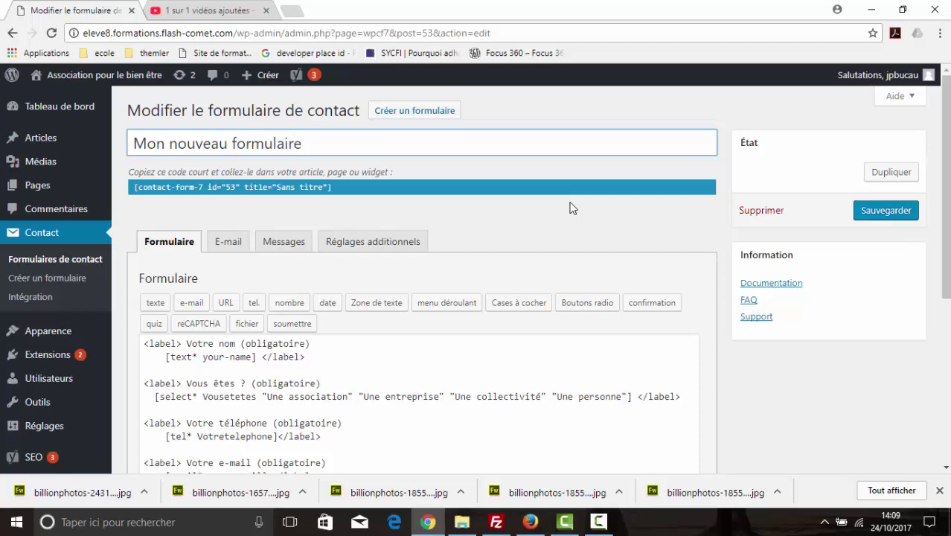
{"action": "left_click", "coordinate": [890, 211]}
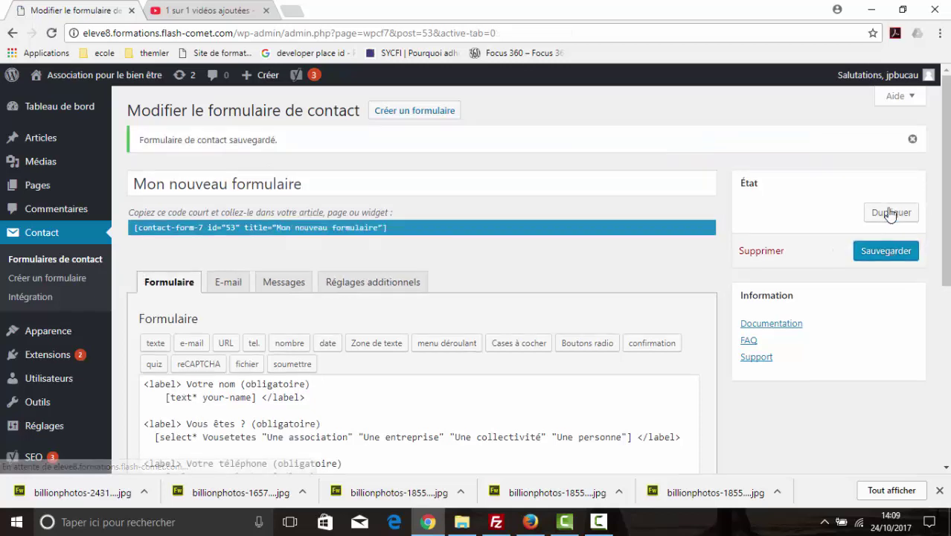
{"action": "scroll", "coordinate": [548, 276], "scroll_direction": "down", "scroll_amount": 4}
{"action": "scroll", "coordinate": [558, 274], "scroll_direction": "up", "scroll_amount": 4}
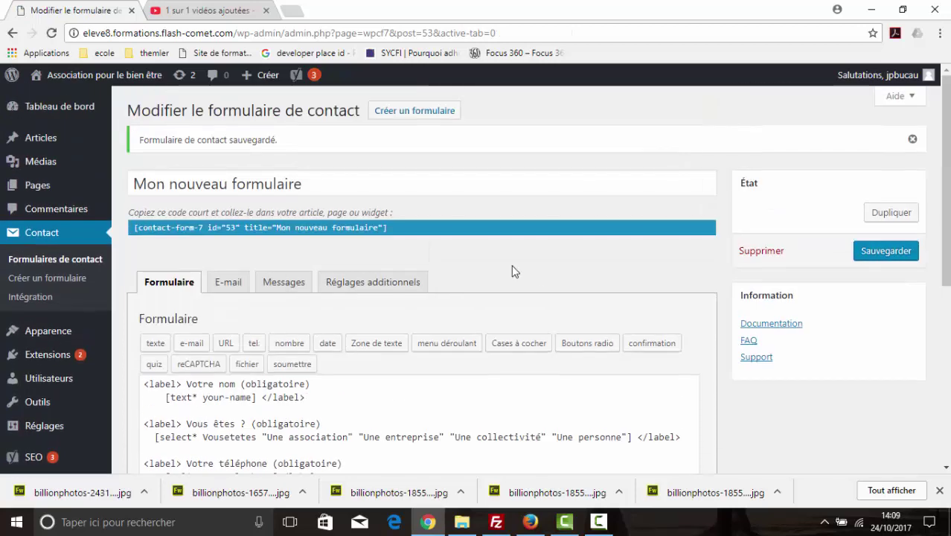
{"action": "left_click_drag", "start_coordinate": [406, 234], "coordinate": [276, 238]}
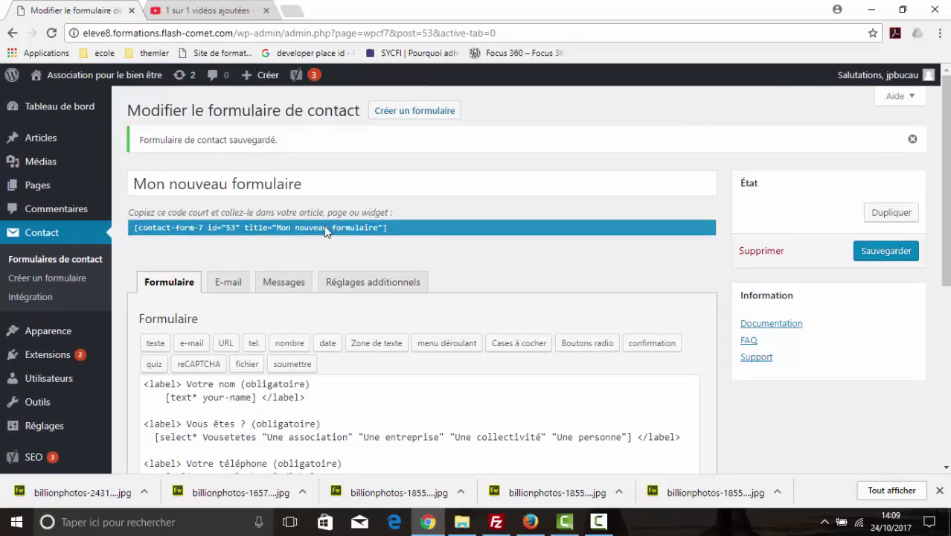
- Return to the list of contact forms and select the shortcode of "Mon nouveau formulaire"
{"action": "left_click", "coordinate": [38, 267]}
{"action": "scroll", "coordinate": [191, 297], "scroll_direction": "down", "scroll_amount": 2}
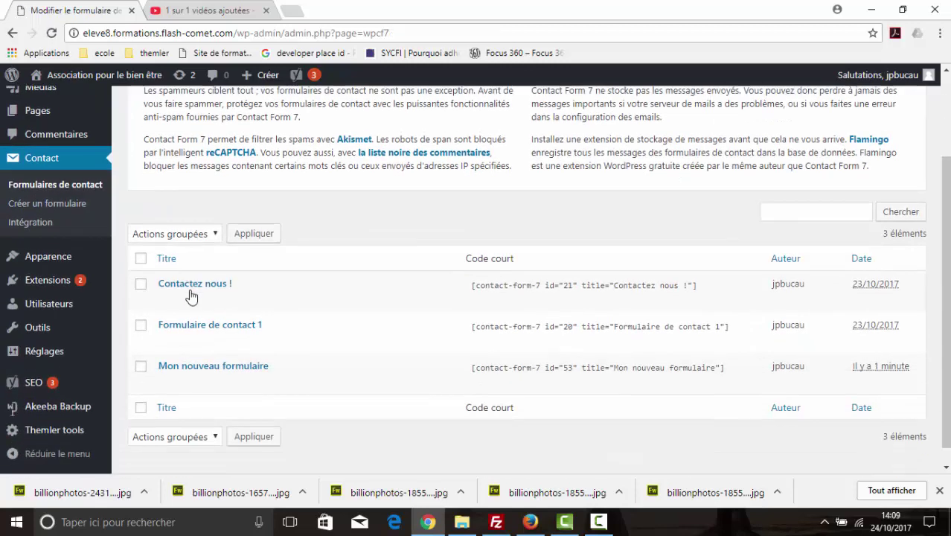
{"action": "scroll", "coordinate": [192, 296], "scroll_direction": "down", "scroll_amount": 1}
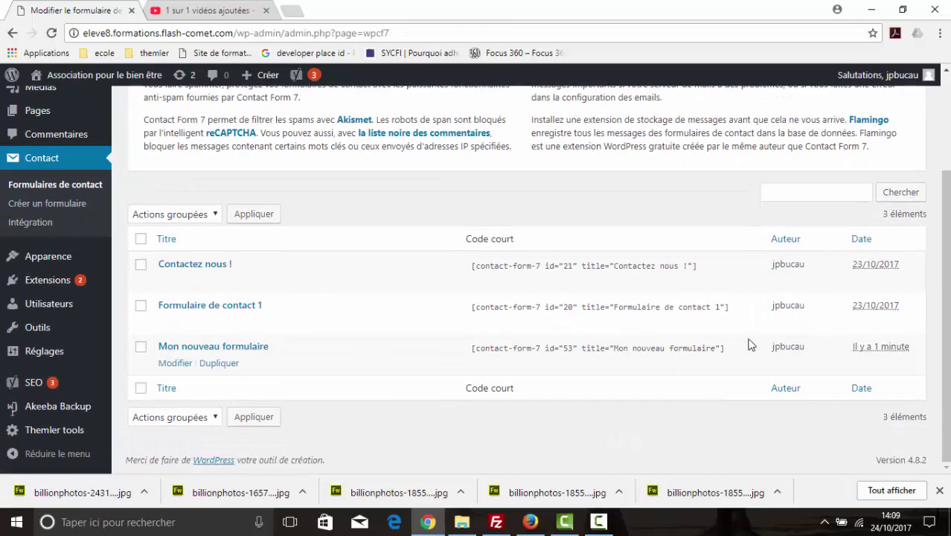
{"action": "left_click", "coordinate": [719, 348]}
{"action": "key", "text": "ctrl+c"}
{"action": "right_click", "coordinate": [593, 350]}
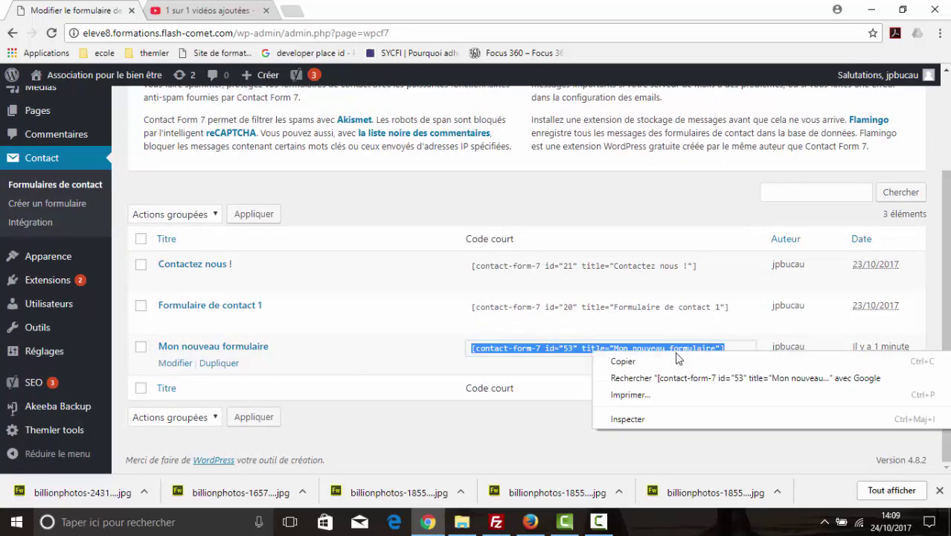
{"action": "left_click", "coordinate": [679, 370]}
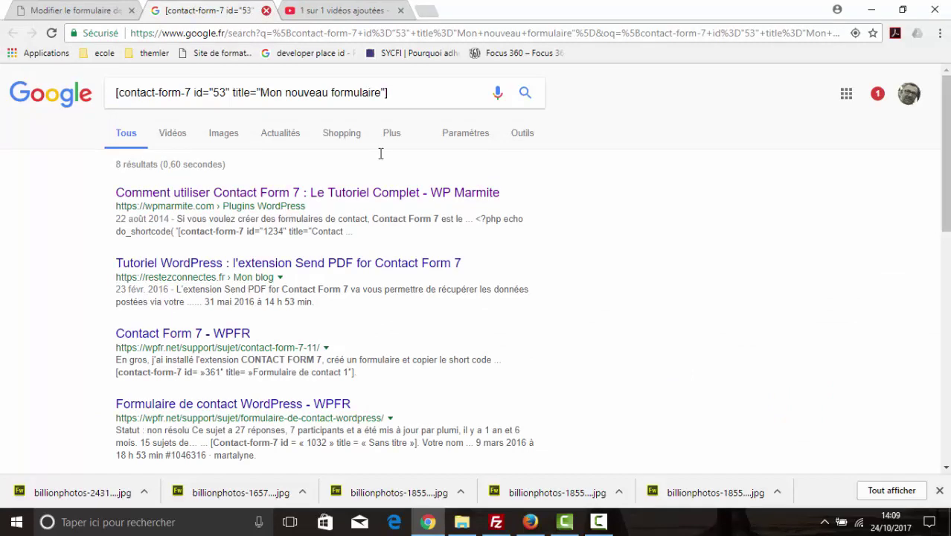
{"action": "key", "text": "ctrl+w"}
- Copy the selected shortcode and open the site's Contact page for editing
{"action": "right_click", "coordinate": [593, 347]}
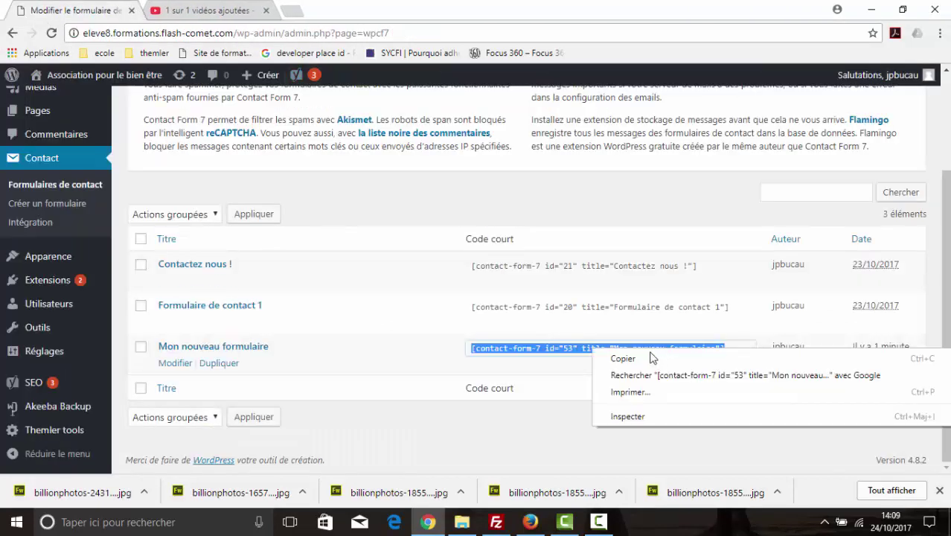
{"action": "left_click", "coordinate": [622, 356]}
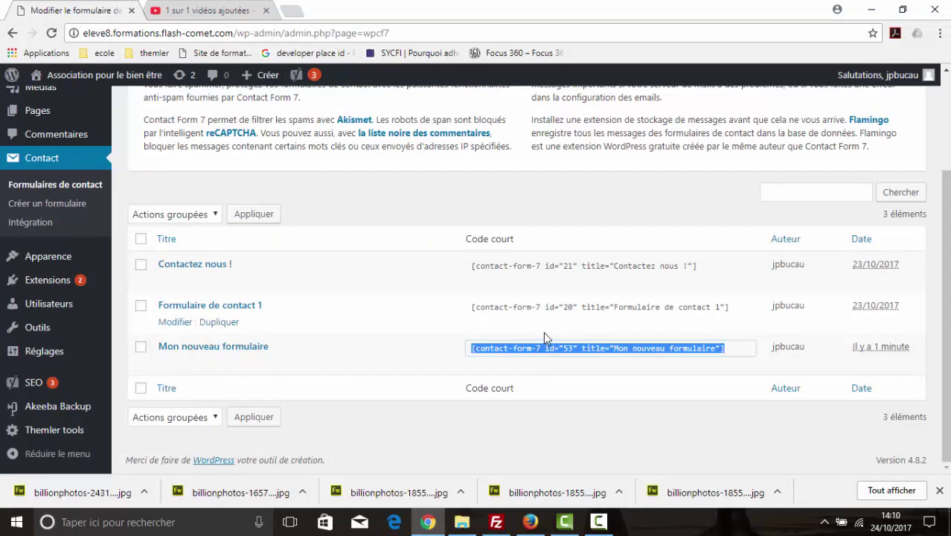
{"action": "scroll", "coordinate": [376, 333], "scroll_direction": "up", "scroll_amount": 2}
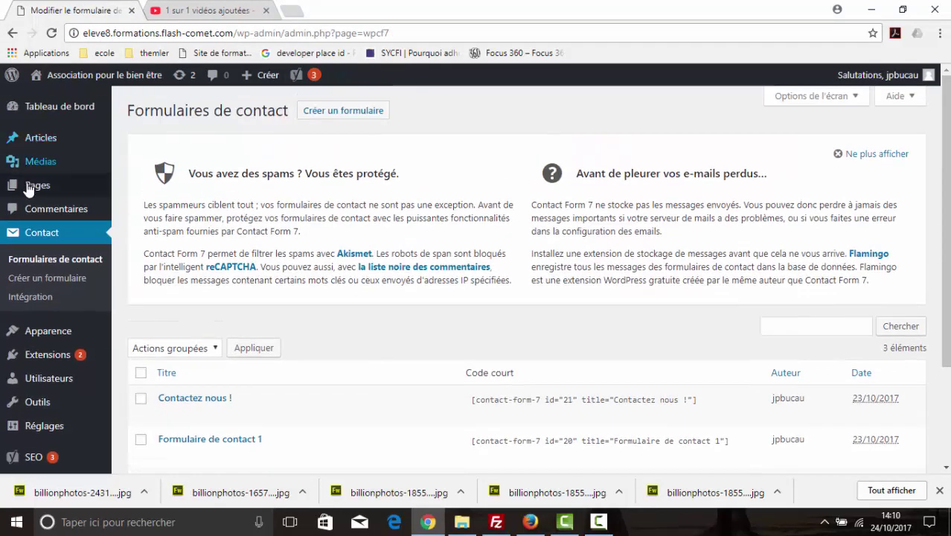
{"action": "mouse_move", "coordinate": [33, 192]}
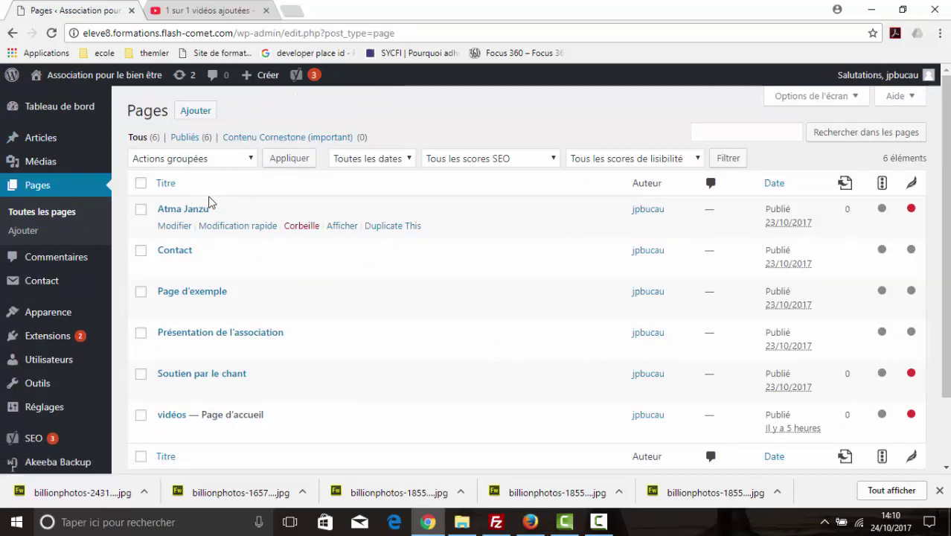
{"action": "left_click", "coordinate": [170, 251]}
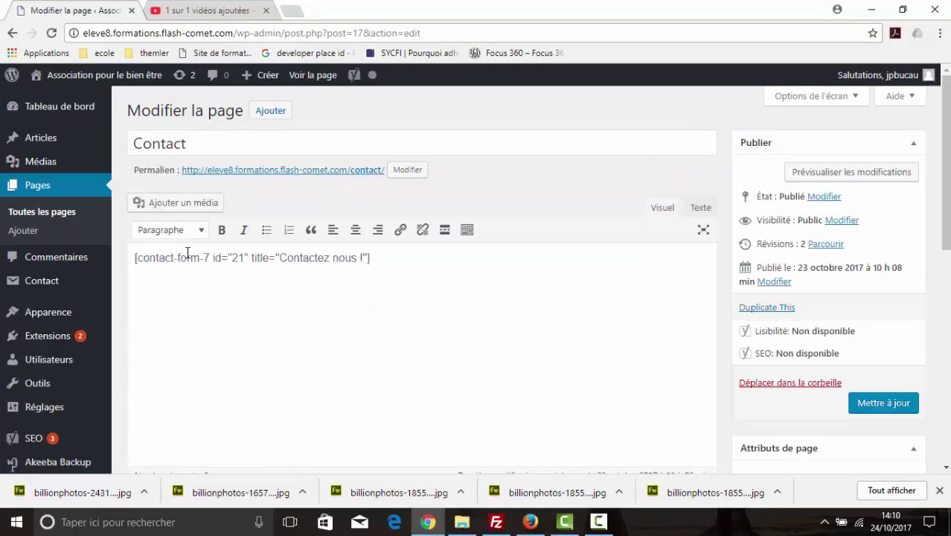
- Replace the "Contactez nous !" shortcode in the page content with the copied "Mon nouveau formulaire" shortcode and update the page
{"action": "left_click_drag", "start_coordinate": [405, 261], "coordinate": [134, 362]}
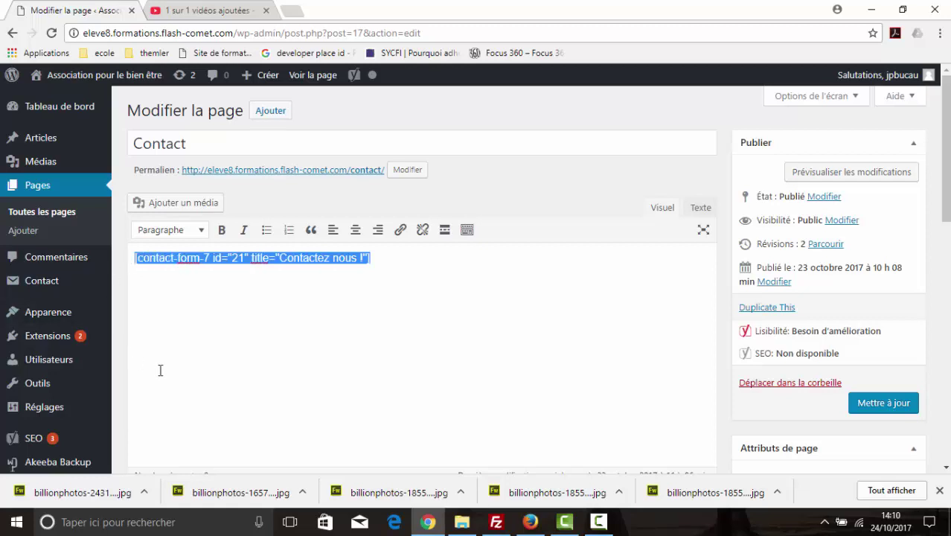
{"action": "key", "text": "Delete"}
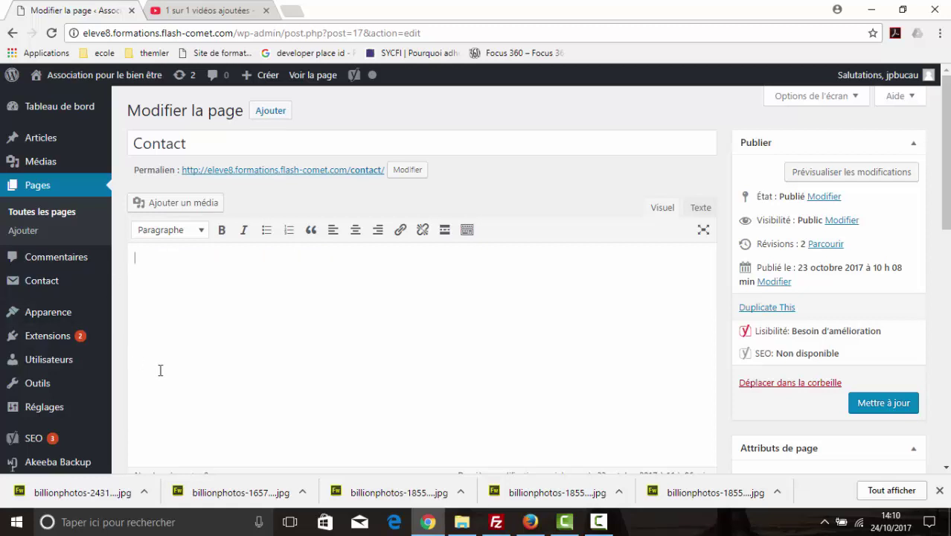
{"action": "key", "text": "ctrl+v"}
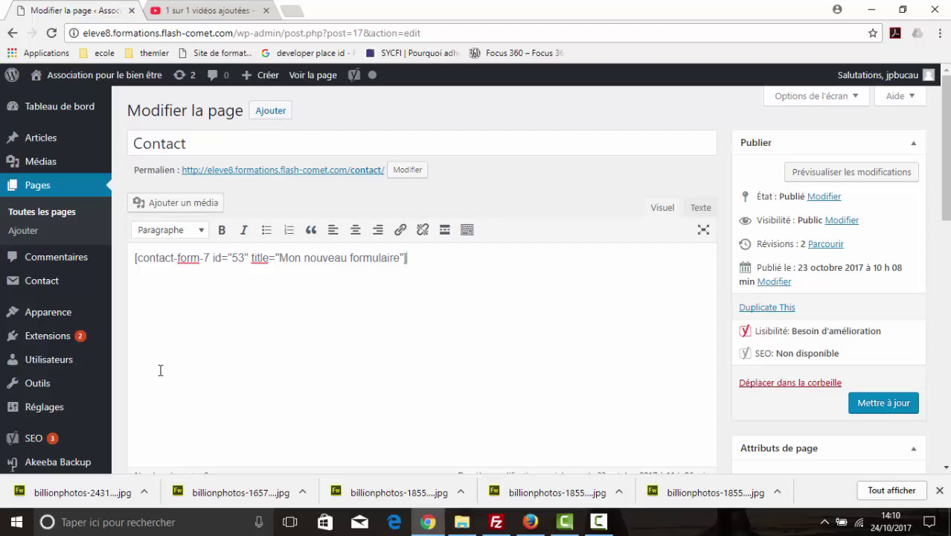
{"action": "left_click", "coordinate": [895, 402]}
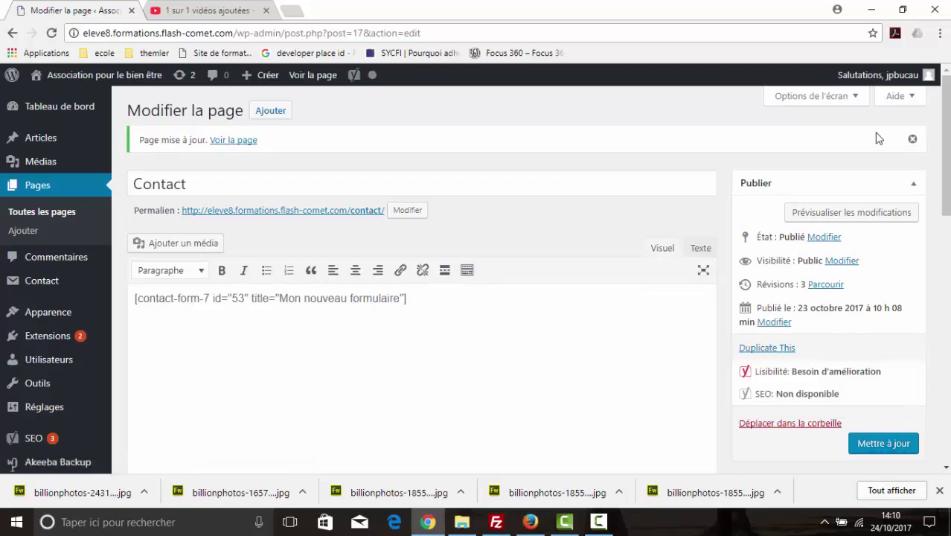
- Visit the public site's Contact page and examine the form's fields, the "Vous êtes ?" choices and the submit button
{"action": "mouse_move", "coordinate": [85, 89]}
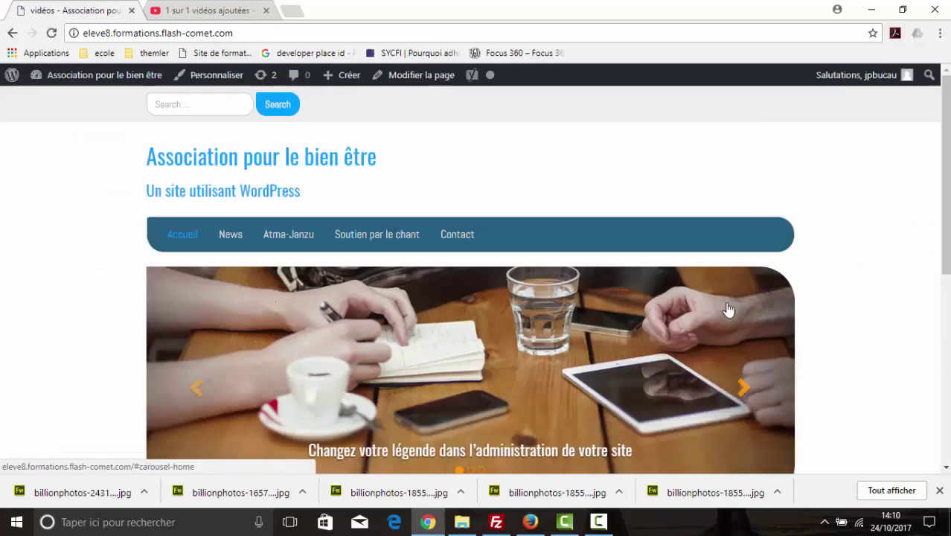
{"action": "left_click", "coordinate": [462, 235]}
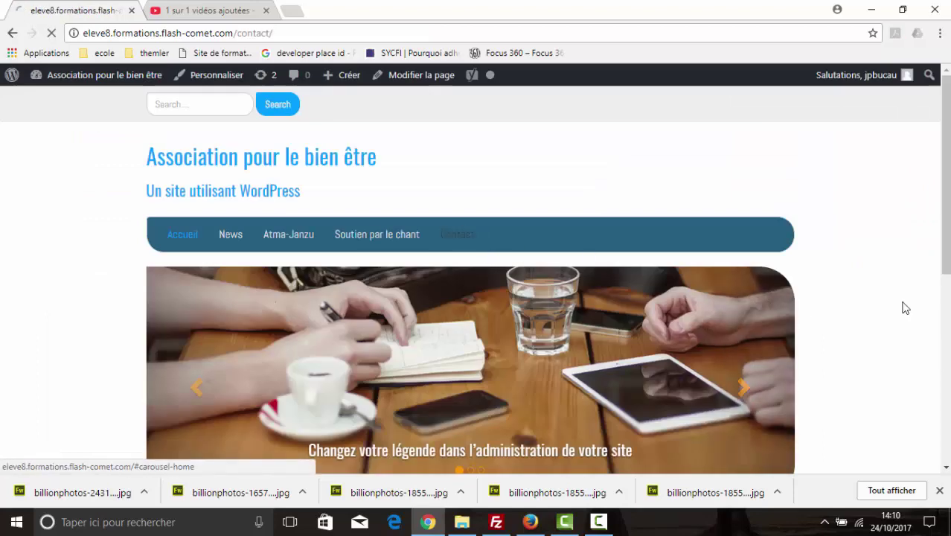
{"action": "scroll", "coordinate": [885, 305], "scroll_direction": "down", "scroll_amount": 1}
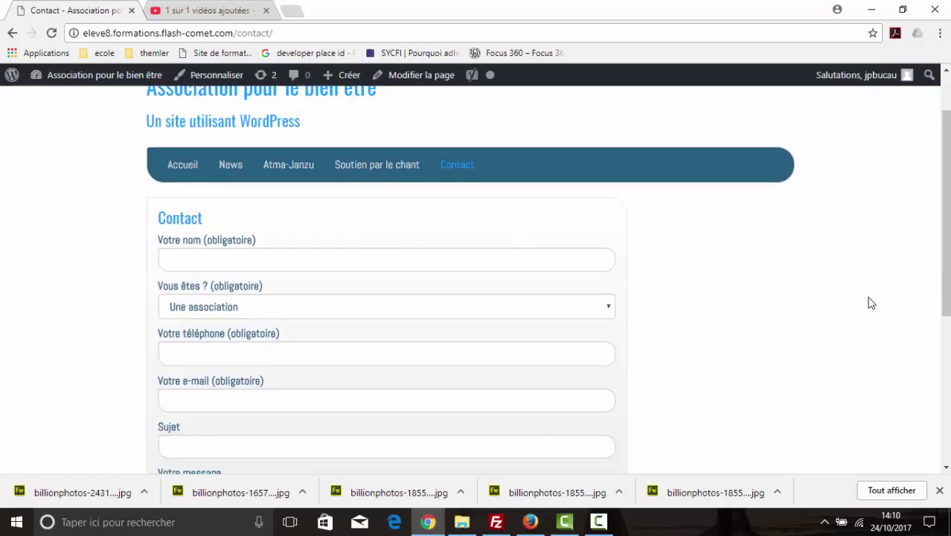
{"action": "left_click", "coordinate": [213, 253]}
{"action": "left_click", "coordinate": [223, 308]}
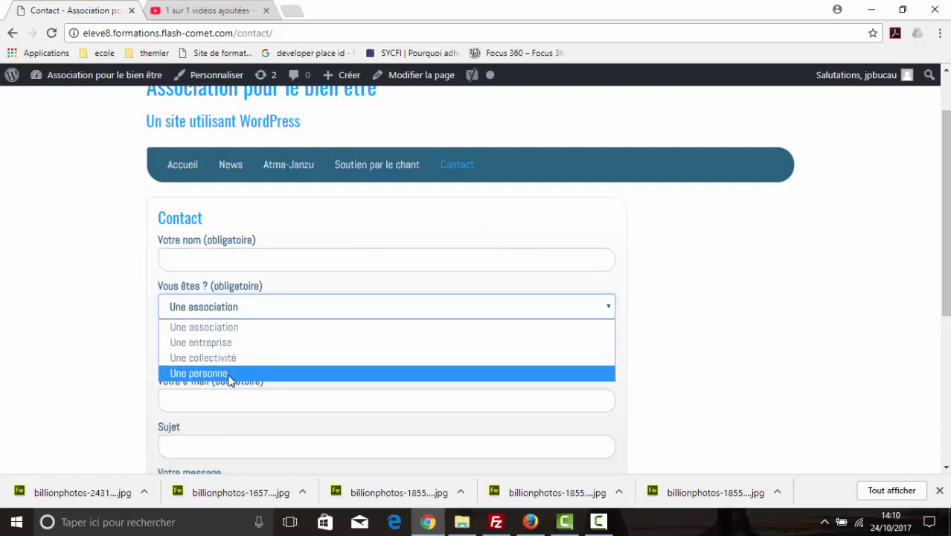
{"action": "left_click", "coordinate": [436, 385]}
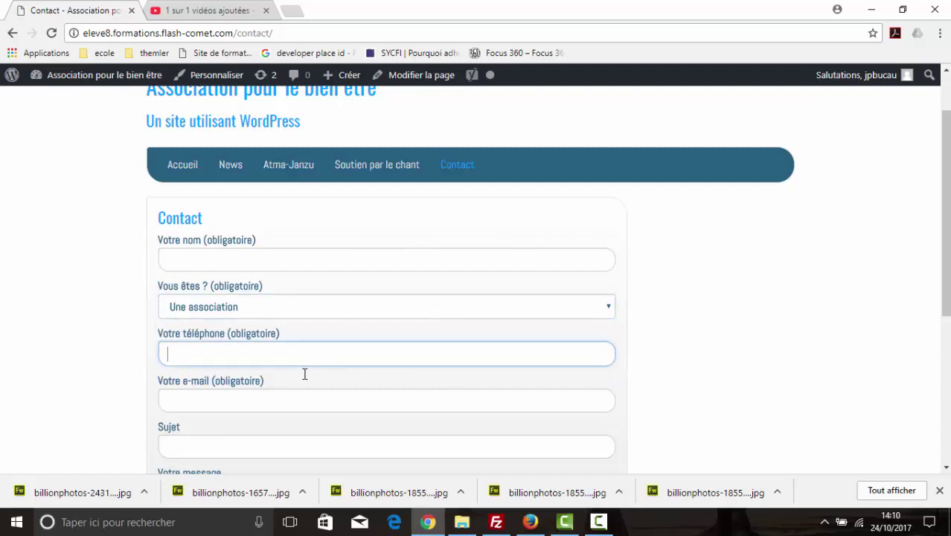
{"action": "left_click", "coordinate": [289, 400]}
{"action": "scroll", "coordinate": [285, 343], "scroll_direction": "down", "scroll_amount": 2}
{"action": "left_click", "coordinate": [254, 305]}
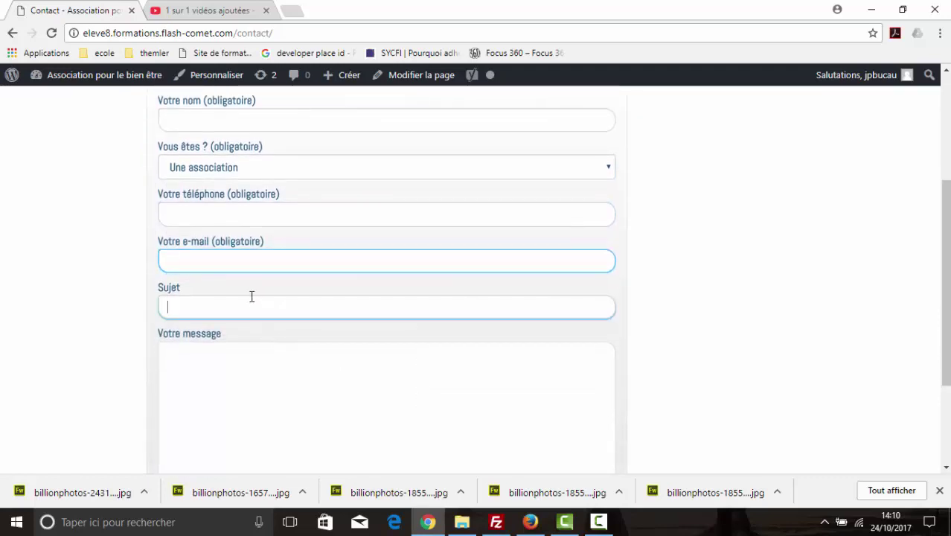
{"action": "scroll", "coordinate": [262, 368], "scroll_direction": "down", "scroll_amount": 2}
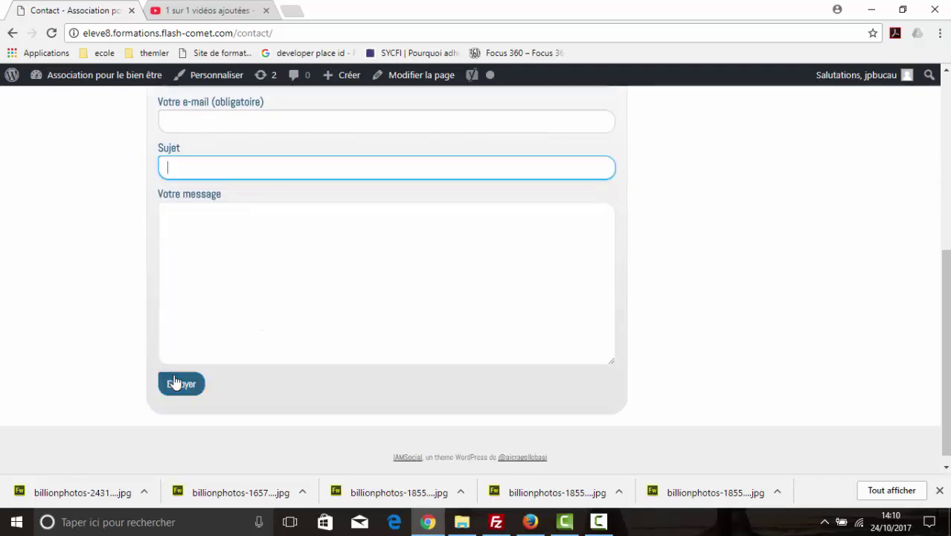
{"action": "scroll", "coordinate": [190, 381], "scroll_direction": "up", "scroll_amount": 3}
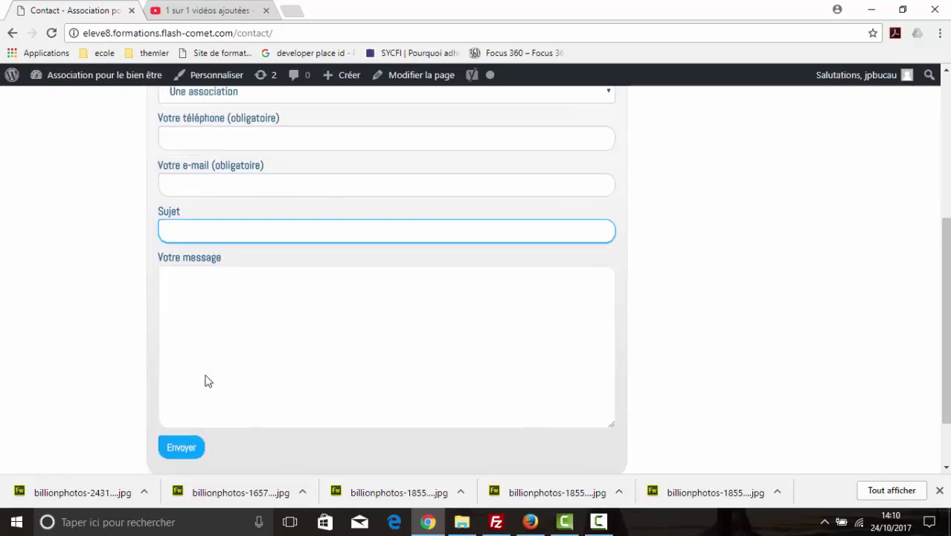